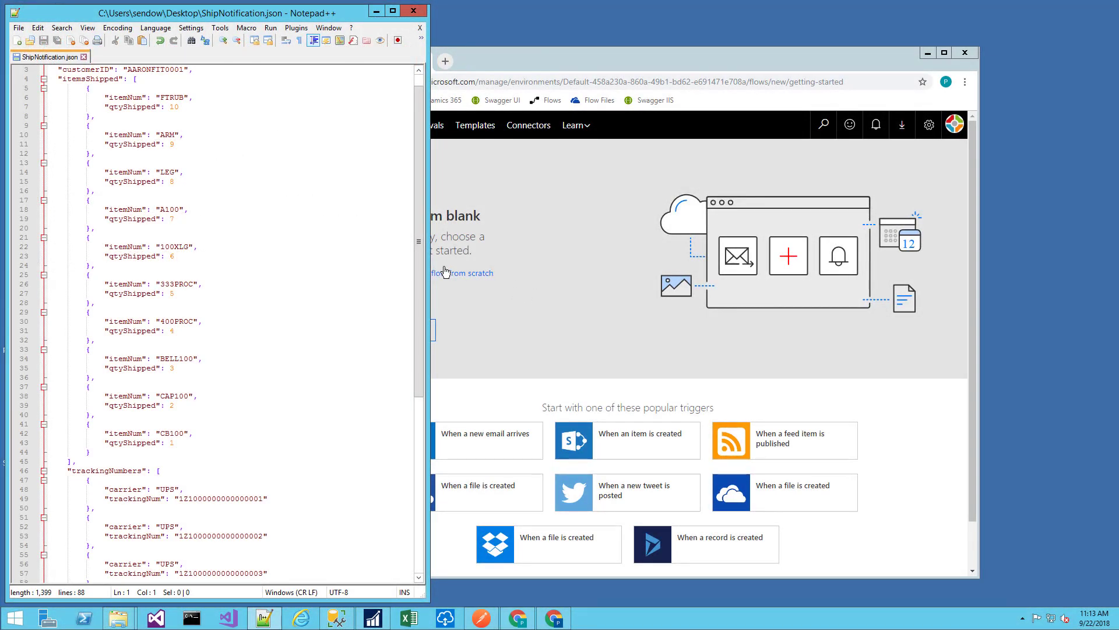
Review the order number, customer ID, shipped items and tracking numbers in the ShipNotification.json sample
{"action": "scroll", "coordinate": [417, 215], "scroll_direction": "up", "scroll_amount": 1}
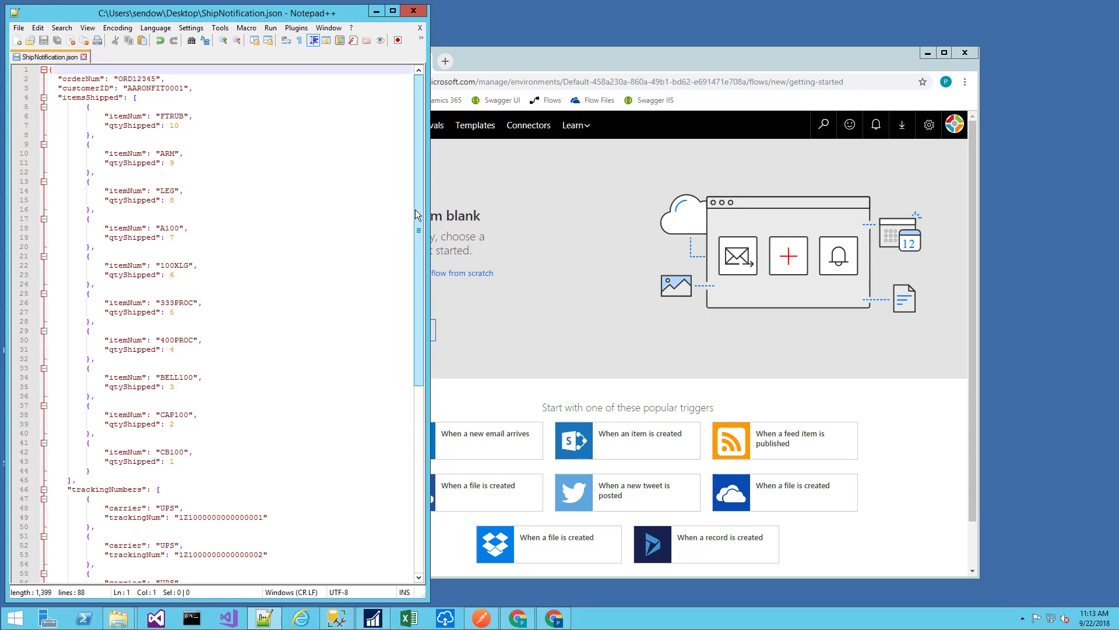
{"action": "double_click", "coordinate": [125, 79]}
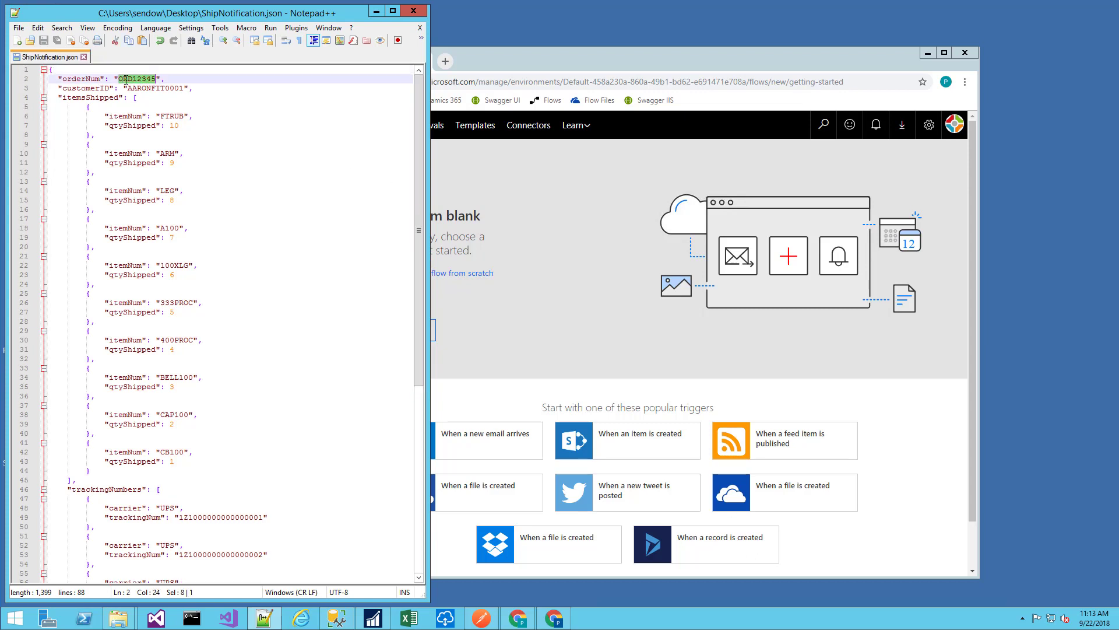
{"action": "double_click", "coordinate": [143, 87]}
{"action": "left_click_drag", "start_coordinate": [95, 99], "coordinate": [207, 328]}
{"action": "left_click", "coordinate": [214, 331]}
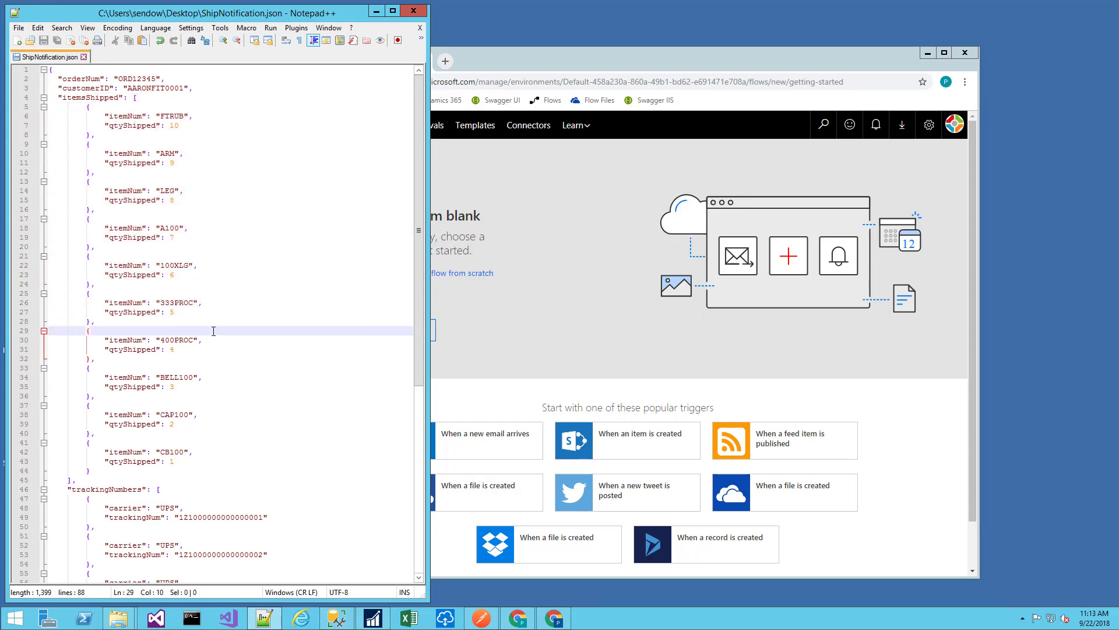
{"action": "scroll", "coordinate": [213, 331], "scroll_direction": "down", "scroll_amount": 11}
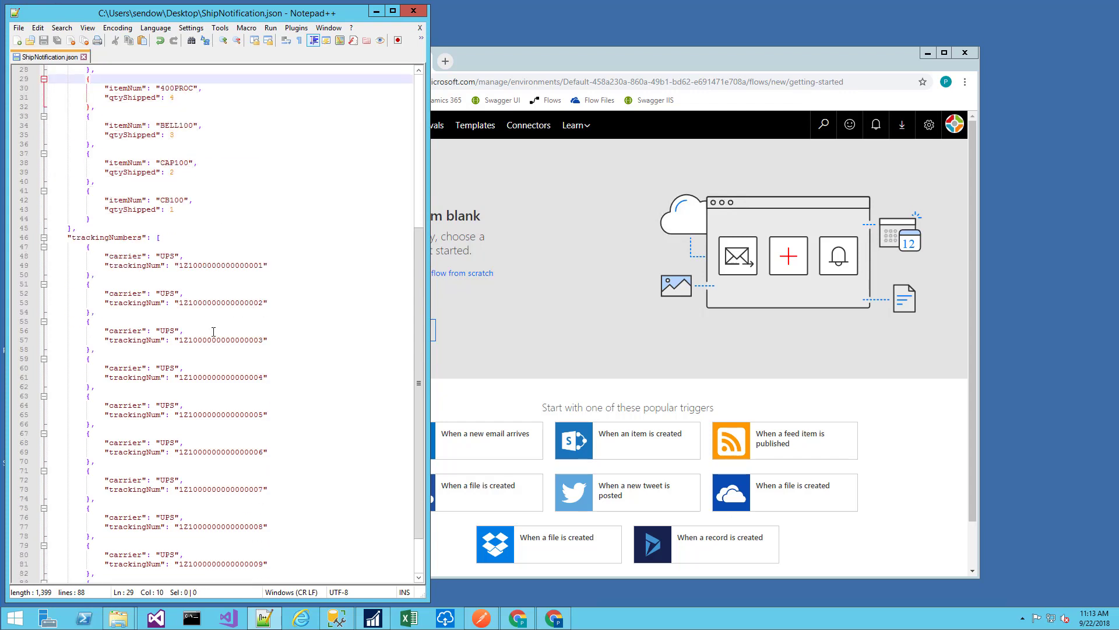
{"action": "left_click_drag", "start_coordinate": [130, 205], "coordinate": [188, 397]}
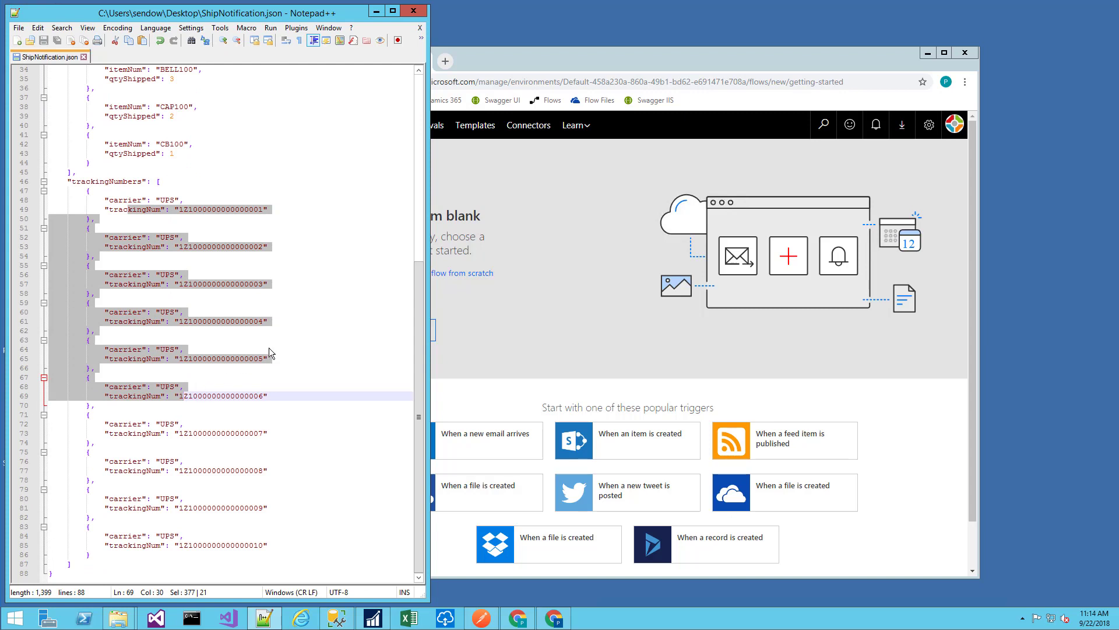
{"action": "left_click", "coordinate": [291, 355]}
{"action": "scroll", "coordinate": [291, 355], "scroll_direction": "up", "scroll_amount": 11}
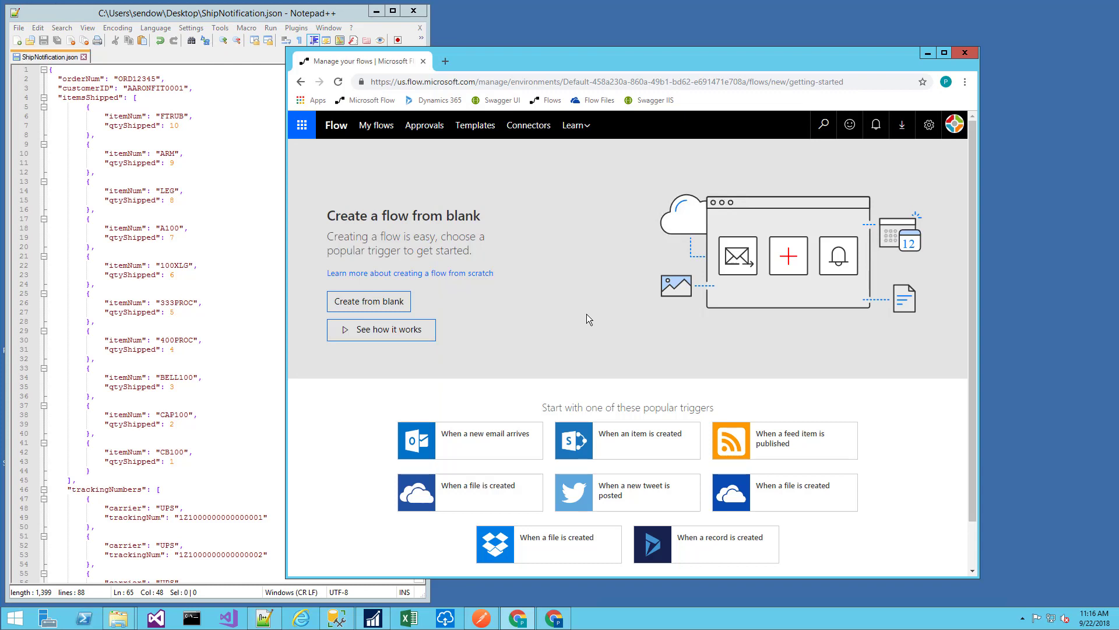
Create a blank flow in Microsoft Flow with the Request trigger "When a HTTP request is received"
{"action": "left_click", "coordinate": [399, 306]}
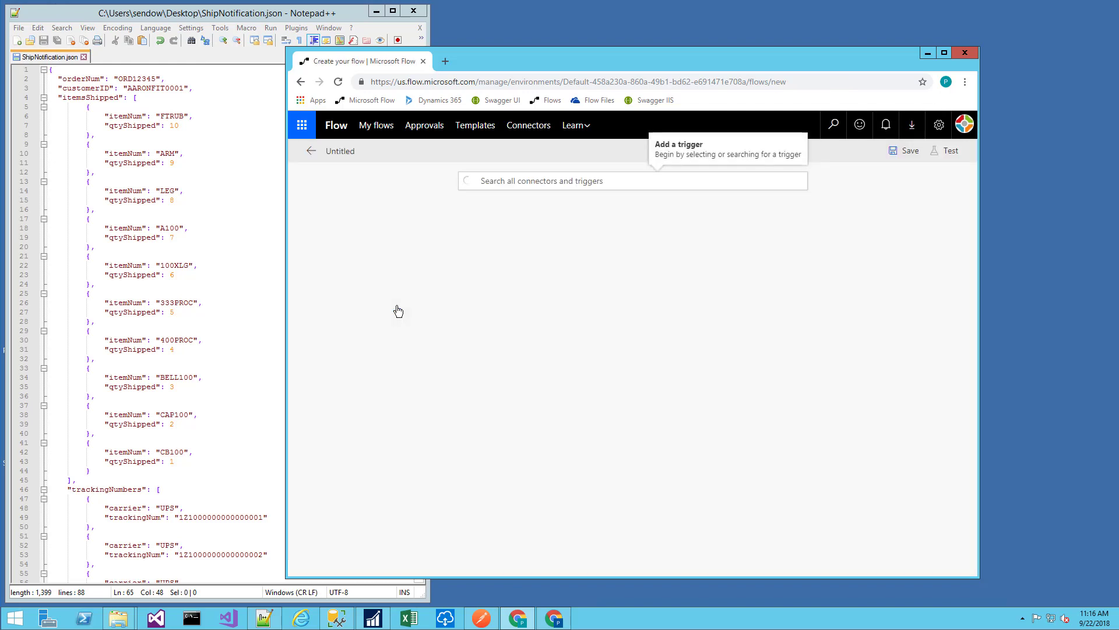
{"action": "left_click", "coordinate": [533, 183]}
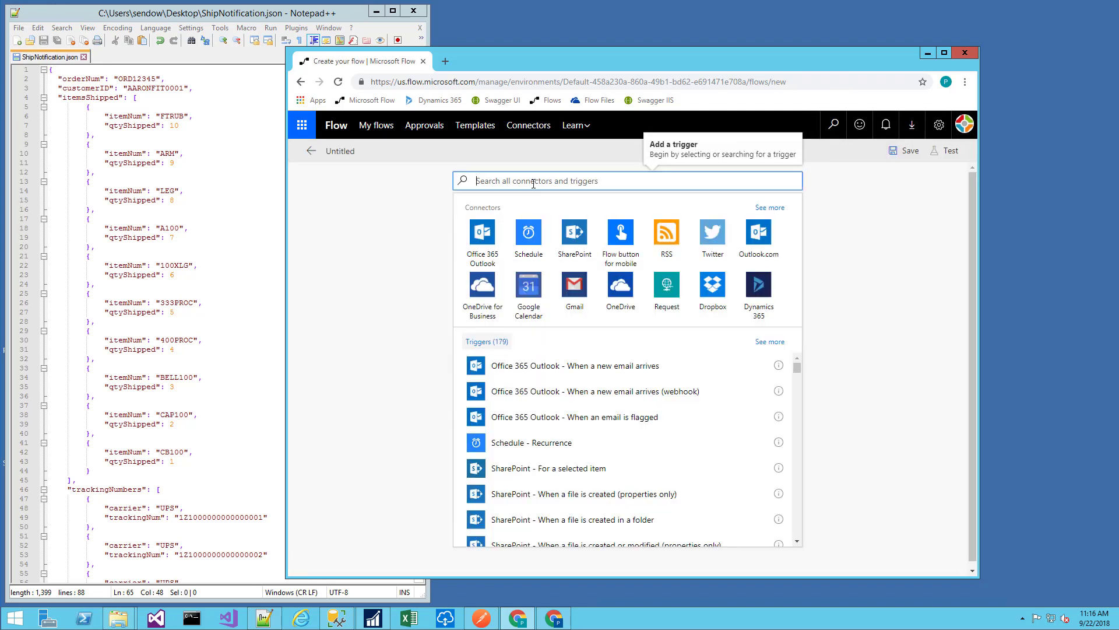
{"action": "type", "text": "http"}
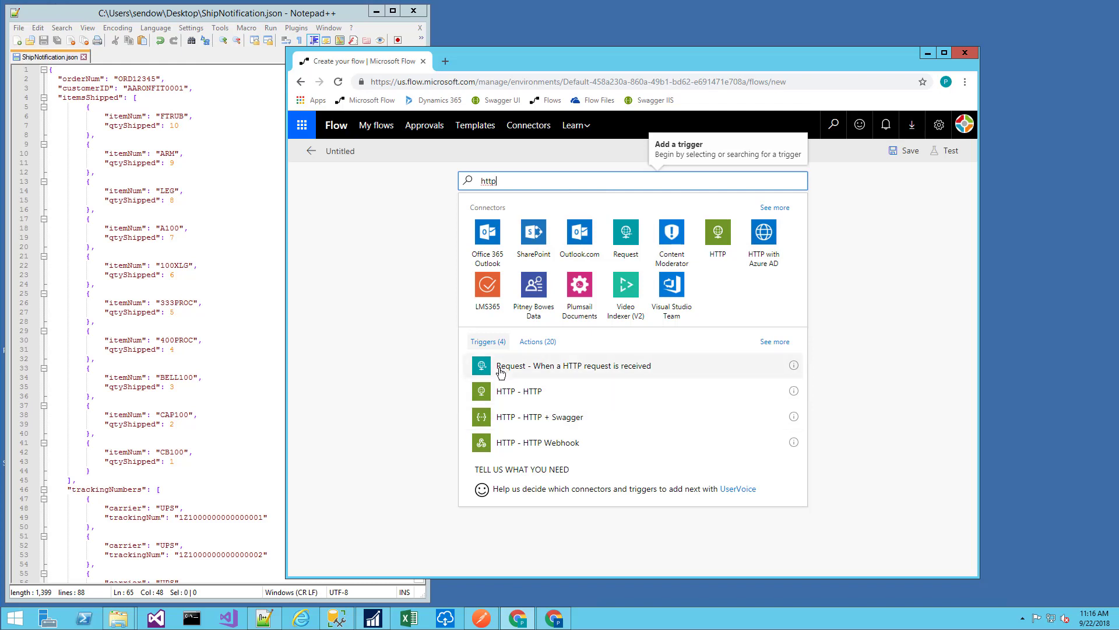
{"action": "left_click", "coordinate": [632, 237]}
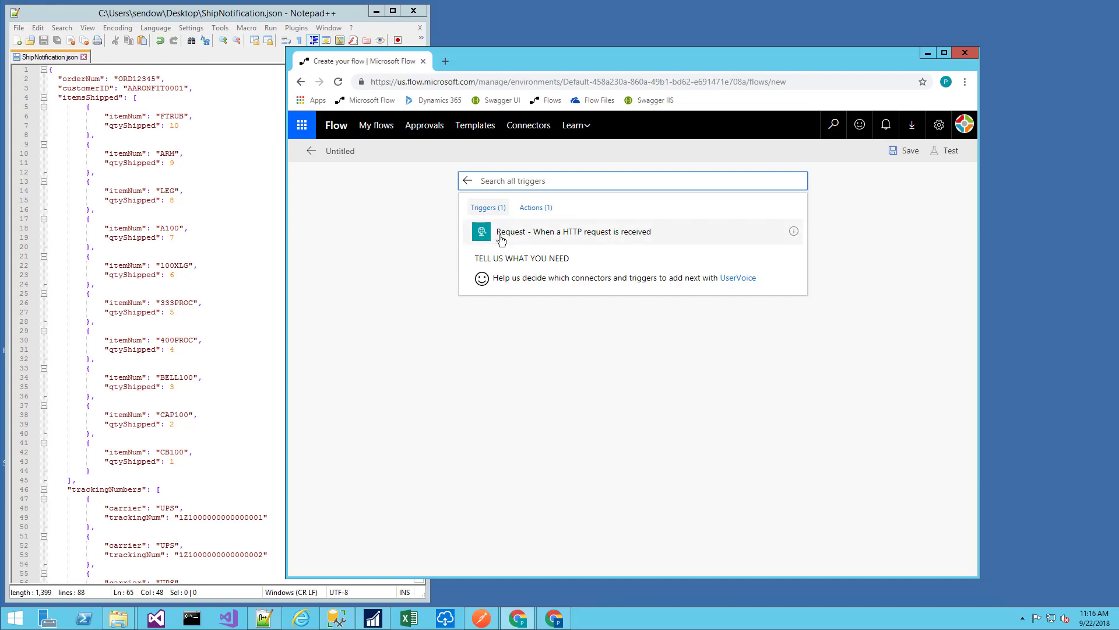
{"action": "left_click", "coordinate": [605, 232]}
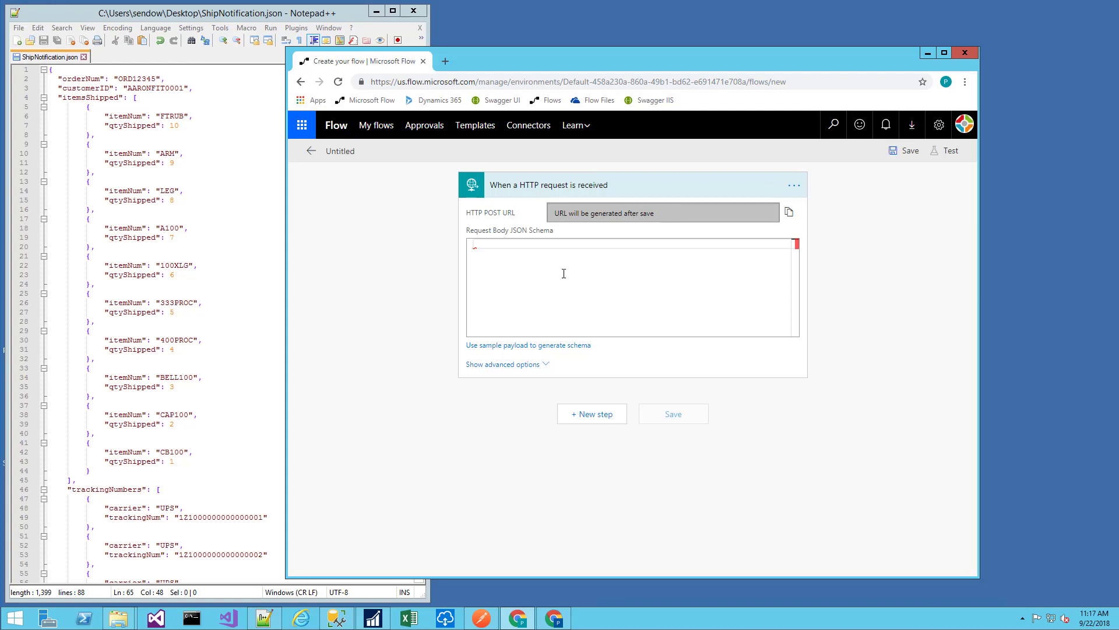
Generate the trigger's request body JSON schema from the full contents of ShipNotification.json as the sample payload, and dismiss the Content-Type reminder
{"action": "left_click", "coordinate": [475, 243]}
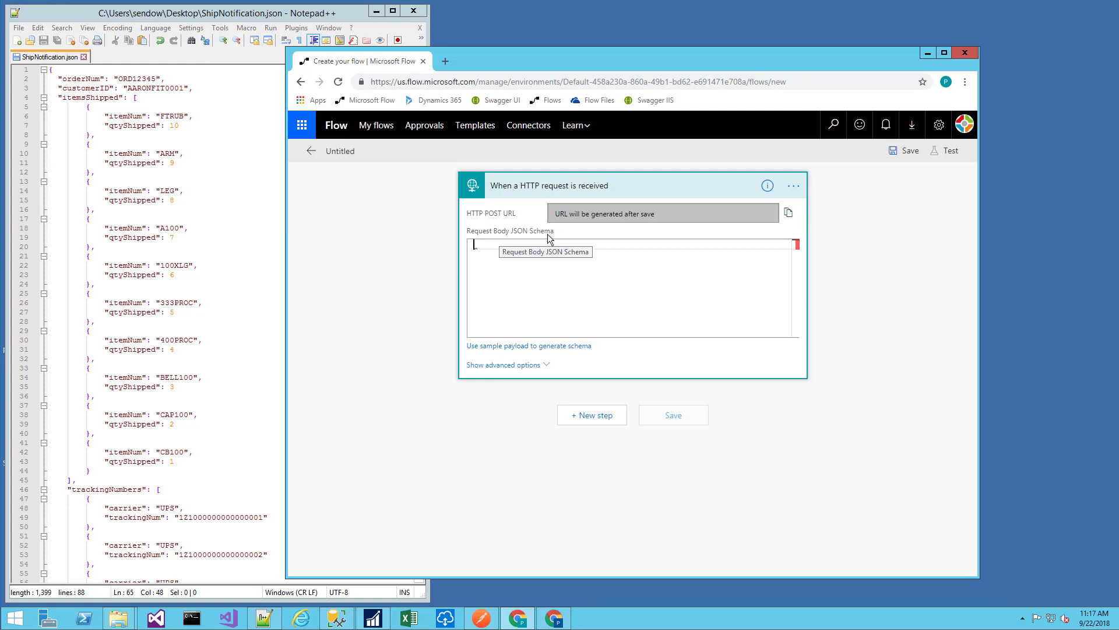
{"action": "left_click", "coordinate": [480, 350]}
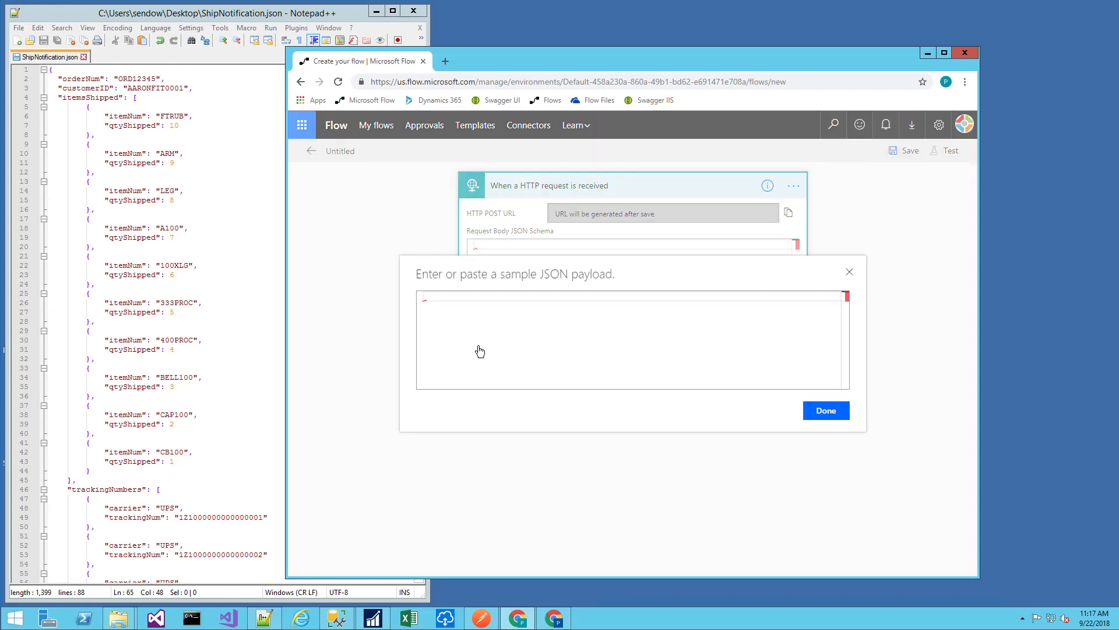
{"action": "left_click", "coordinate": [207, 281]}
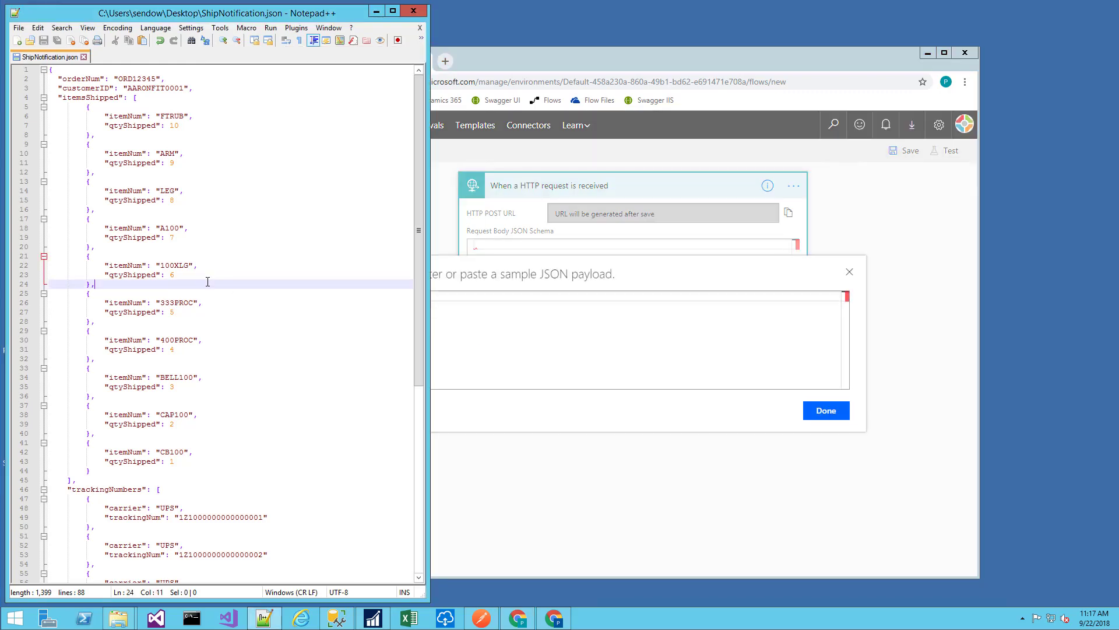
{"action": "key", "text": "ctrl+a"}
{"action": "left_click", "coordinate": [515, 332]}
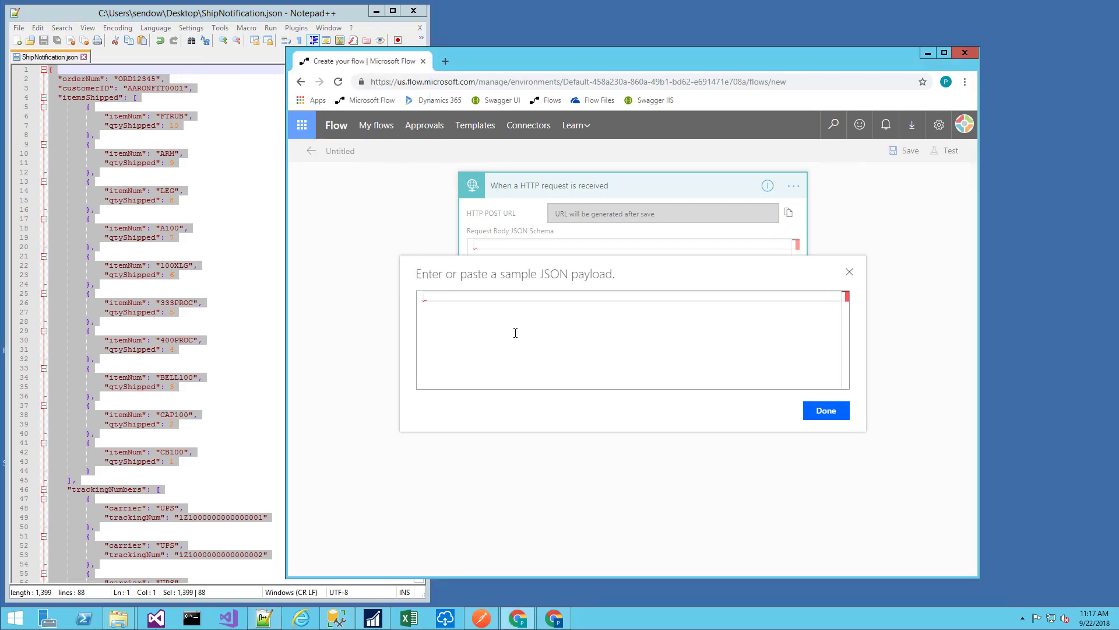
{"action": "key", "text": "ctrl+v"}
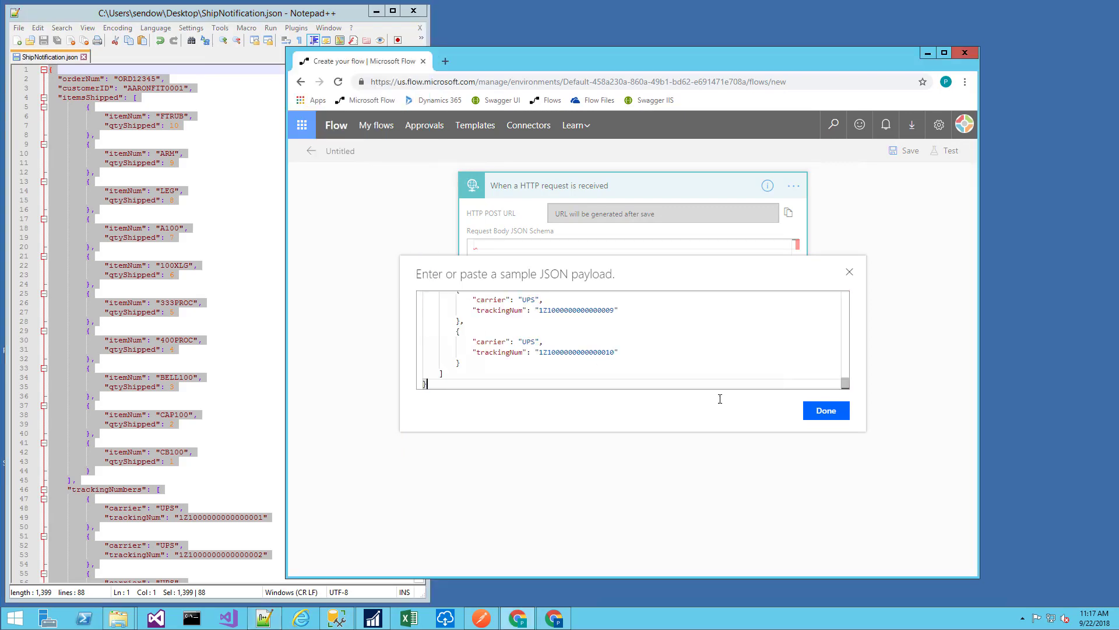
{"action": "left_click", "coordinate": [834, 411]}
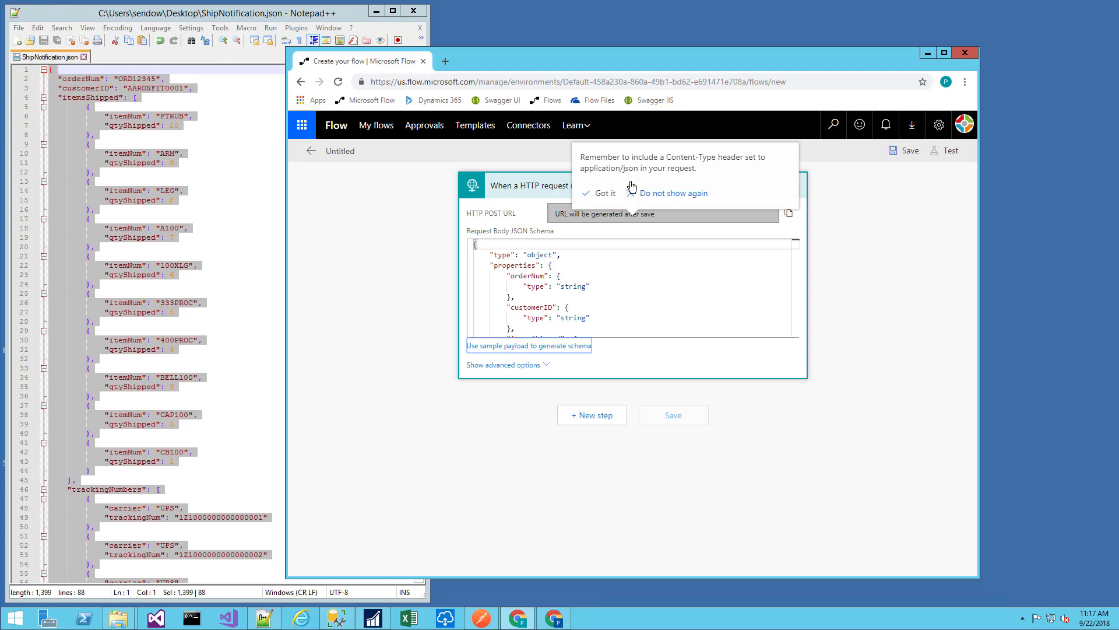
{"action": "left_click", "coordinate": [603, 196]}
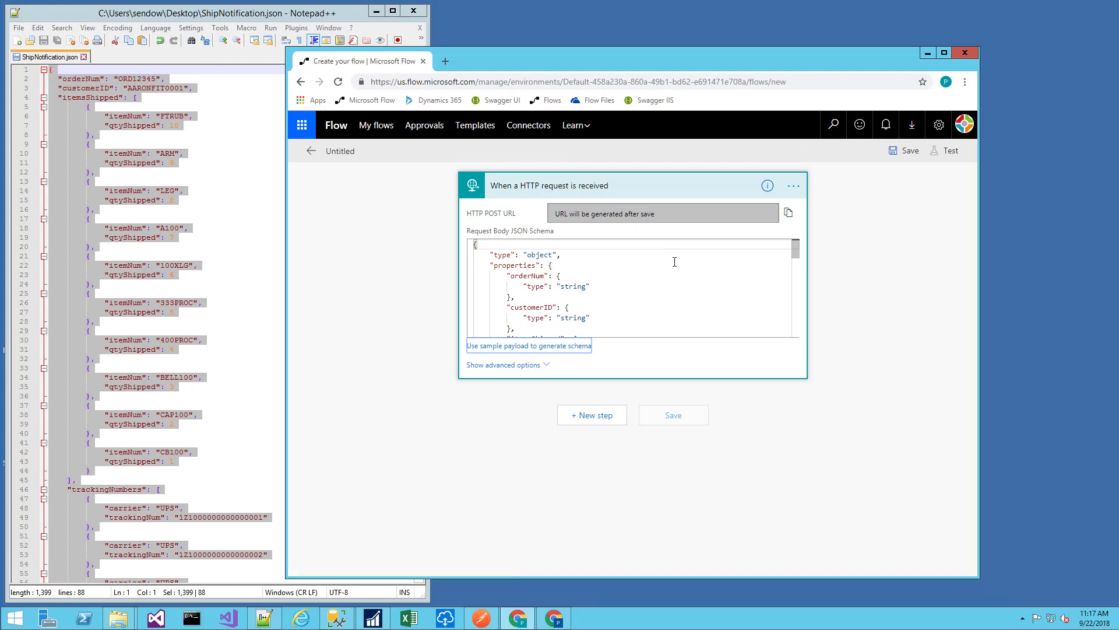
{"action": "mouse_move", "coordinate": [798, 248]}
{"action": "left_mouse_down"}
{"action": "mouse_move", "coordinate": [795, 327]}
{"action": "mouse_move", "coordinate": [791, 237]}
{"action": "left_mouse_up"}
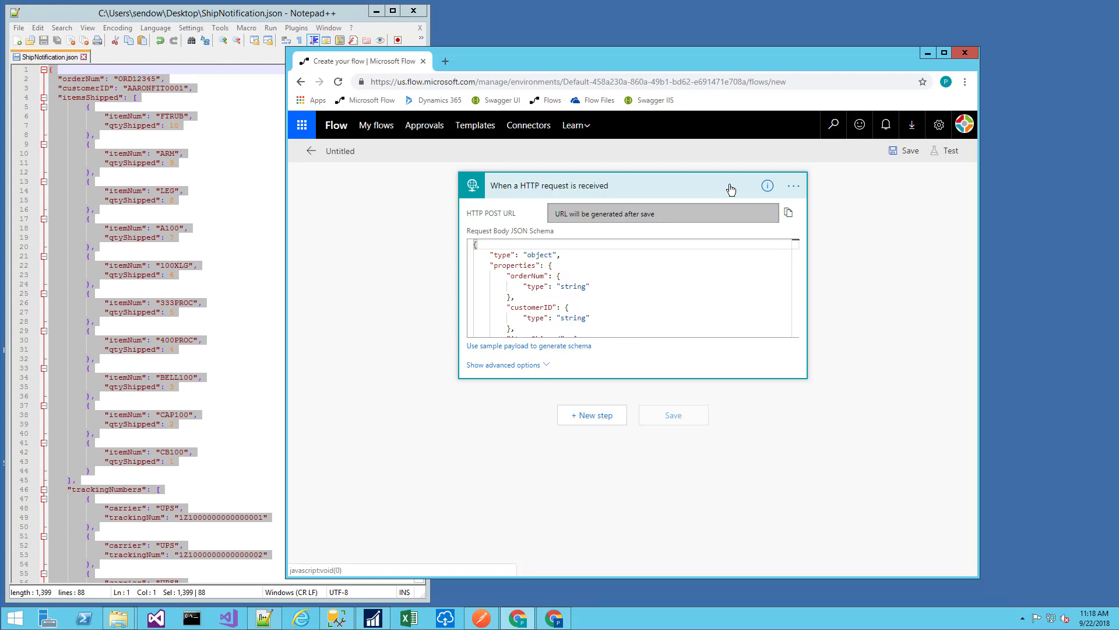
Add a SQL Server Insert row action after the HTTP trigger, targeting the cstbShipments table
{"action": "left_click", "coordinate": [601, 415]}
{"action": "left_click", "coordinate": [584, 462]}
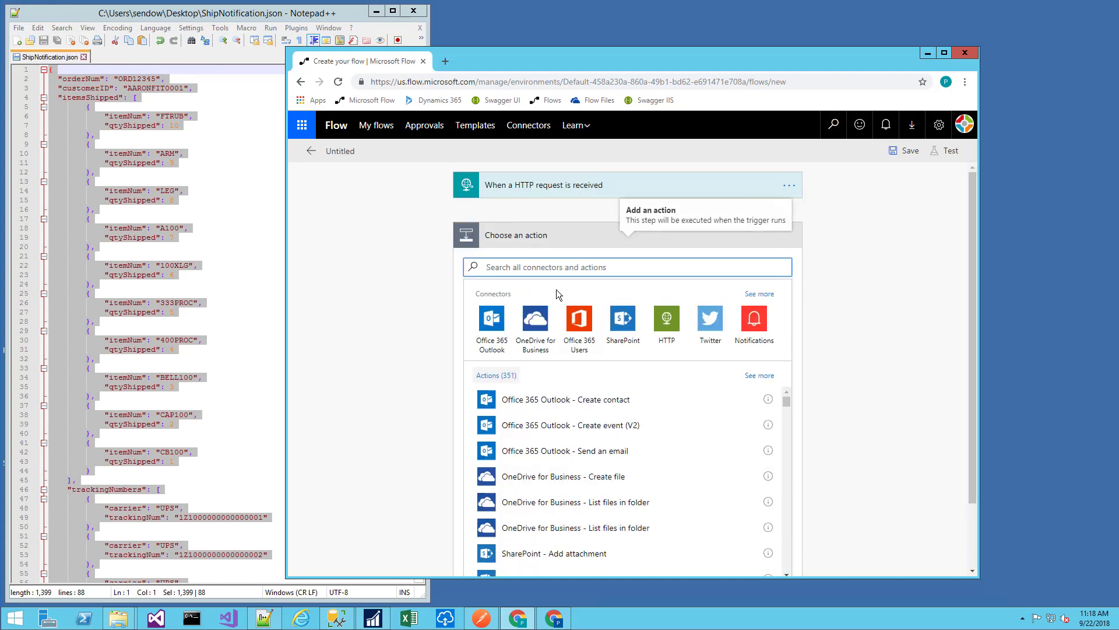
{"action": "type", "text": "sql"}
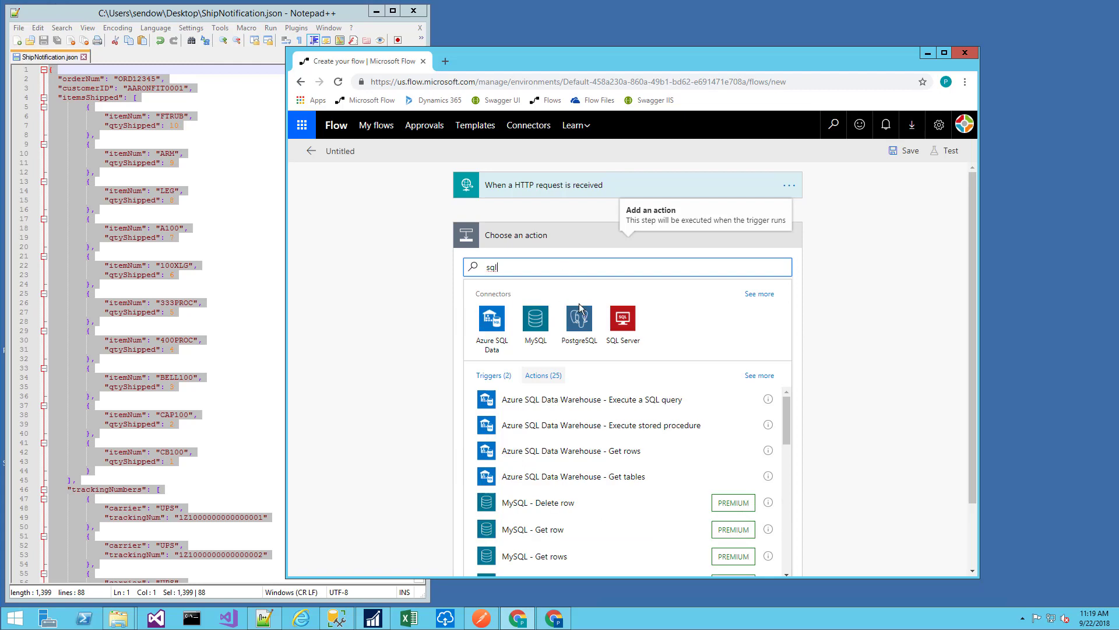
{"action": "left_click", "coordinate": [623, 317]}
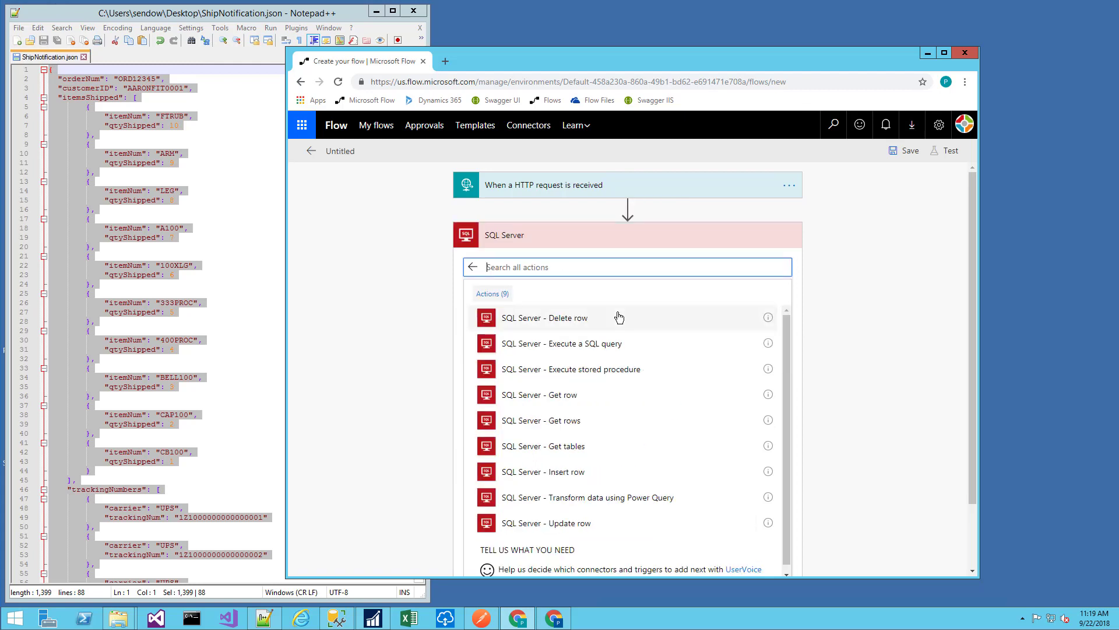
{"action": "left_click", "coordinate": [560, 473]}
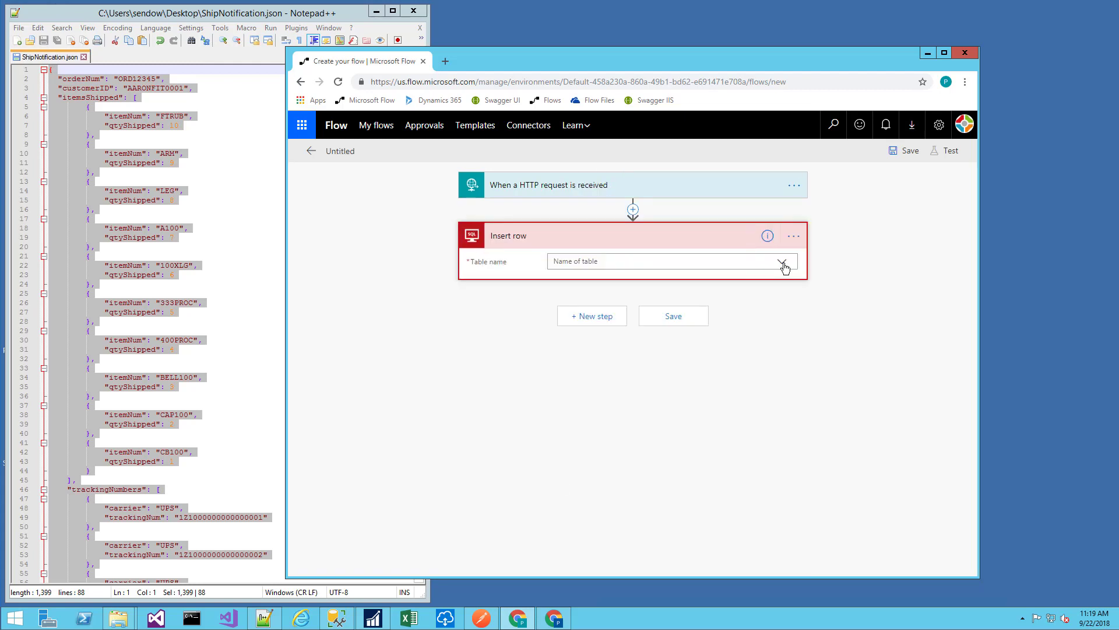
{"action": "left_click", "coordinate": [783, 264]}
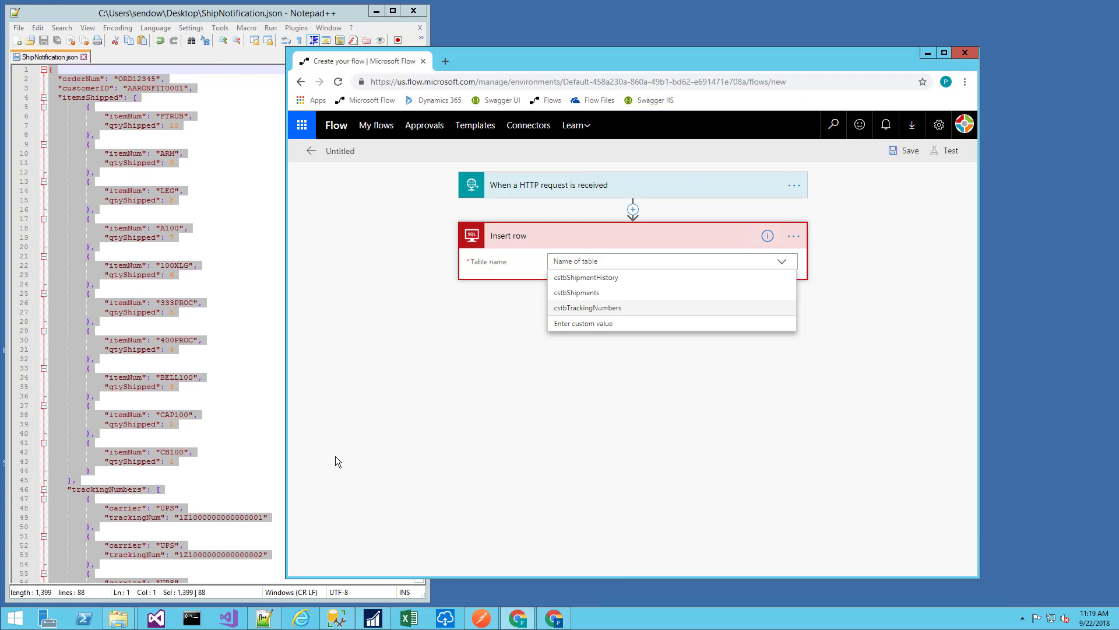
{"action": "left_click", "coordinate": [576, 294]}
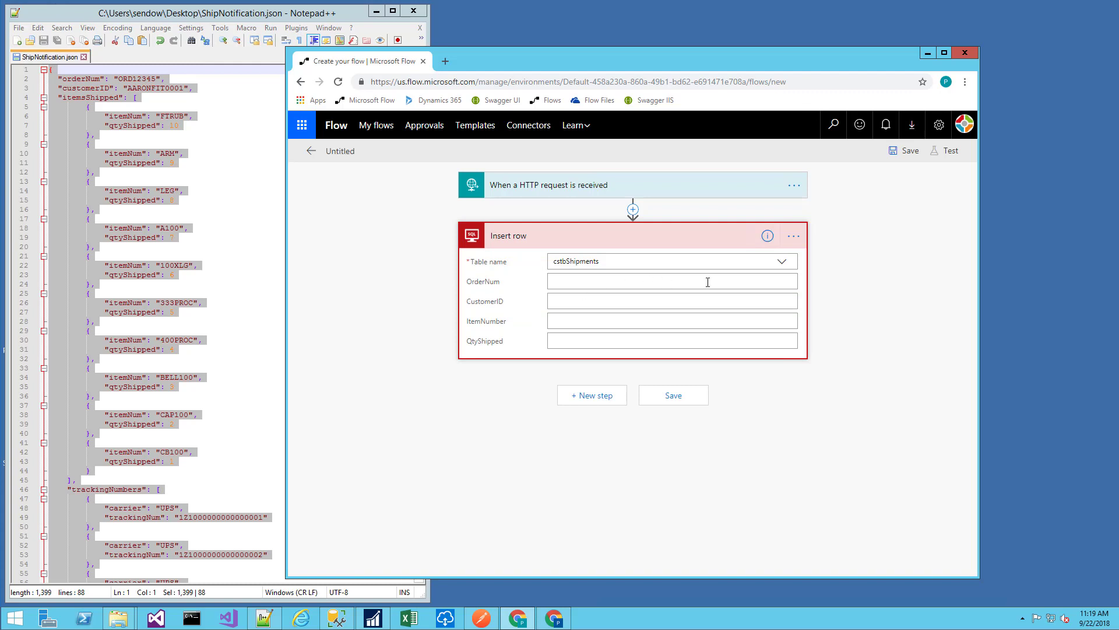
Map the Insert row fields OrderNum, CustomerID, ItemNumber and QtyShipped to the trigger's orderNum, customerID, itemNum and qtyShipped values
{"action": "left_click", "coordinate": [579, 283]}
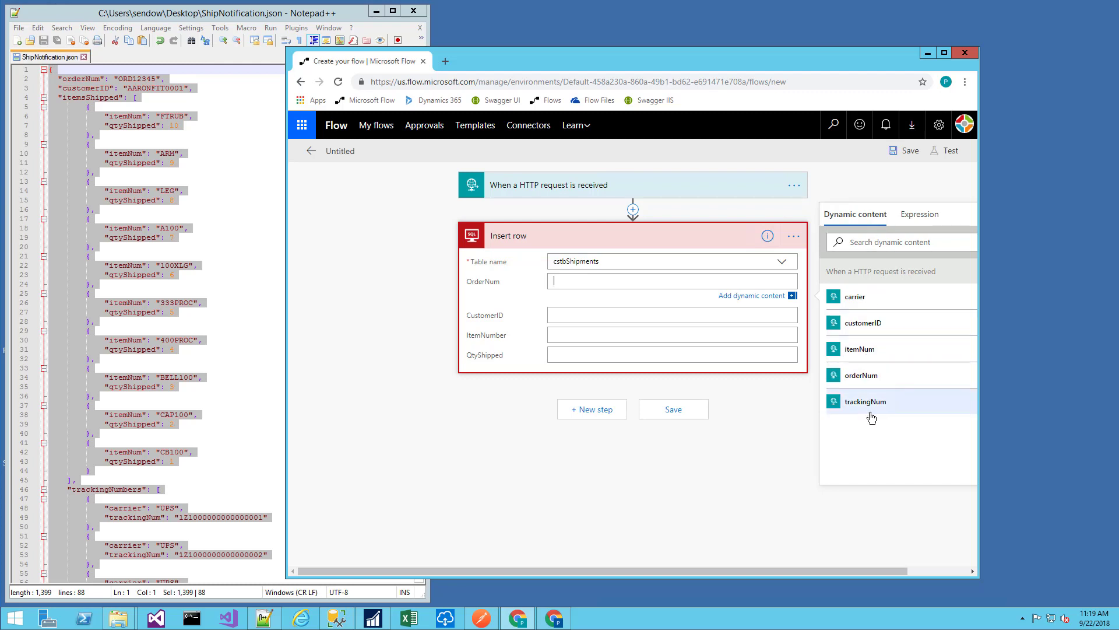
{"action": "left_click", "coordinate": [874, 378]}
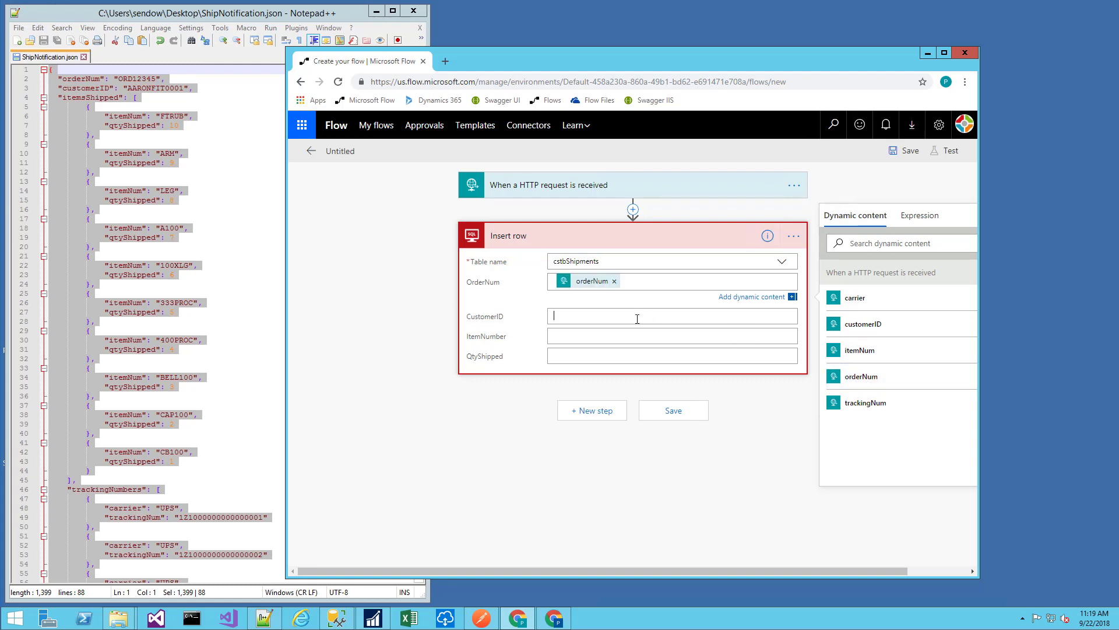
{"action": "left_click", "coordinate": [859, 346]}
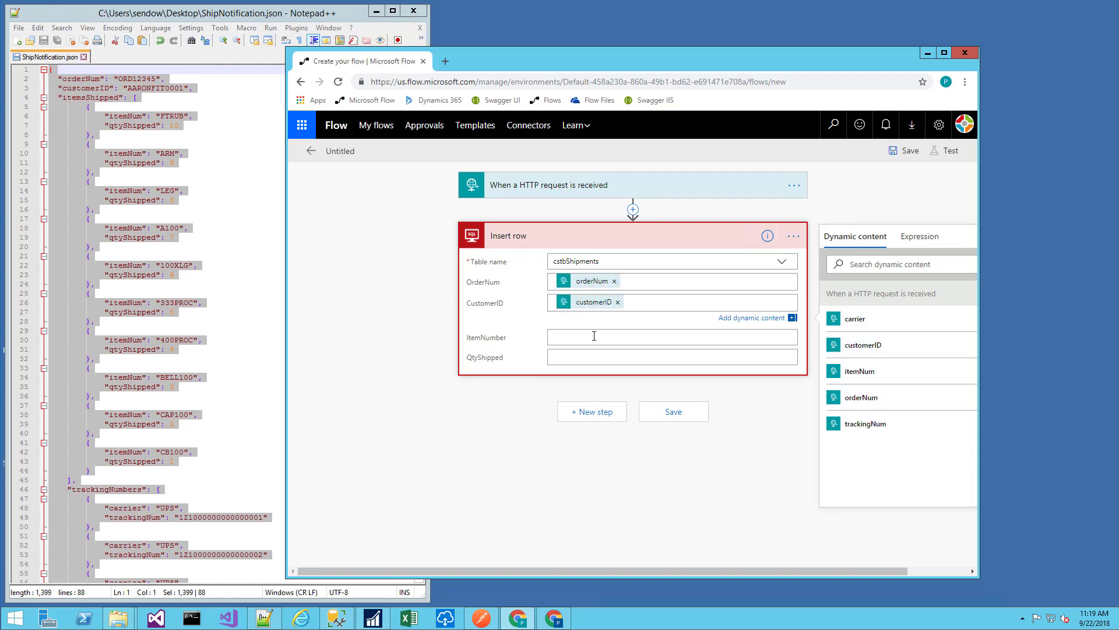
{"action": "left_click", "coordinate": [592, 337]}
{"action": "left_click", "coordinate": [850, 391]}
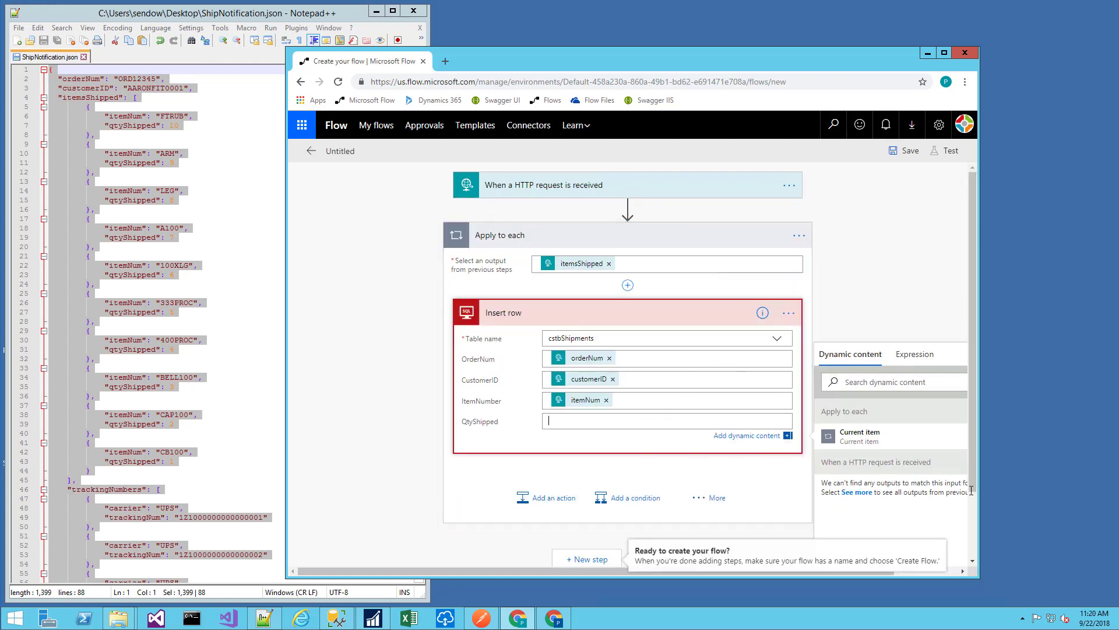
{"action": "left_click_drag", "start_coordinate": [979, 466], "coordinate": [1055, 466]}
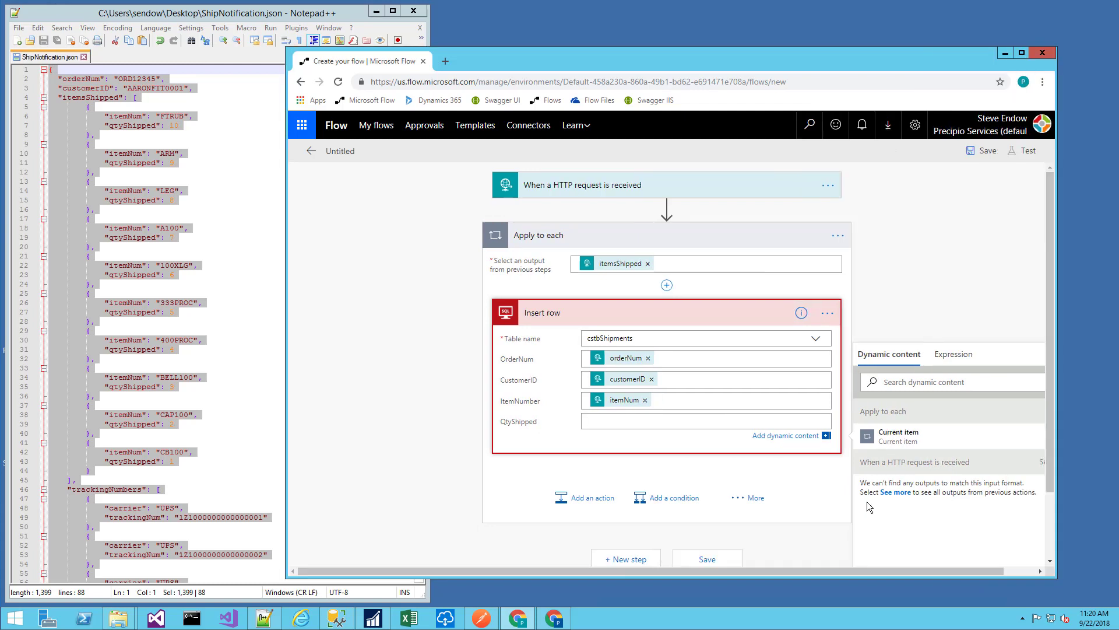
{"action": "left_click", "coordinate": [895, 493]}
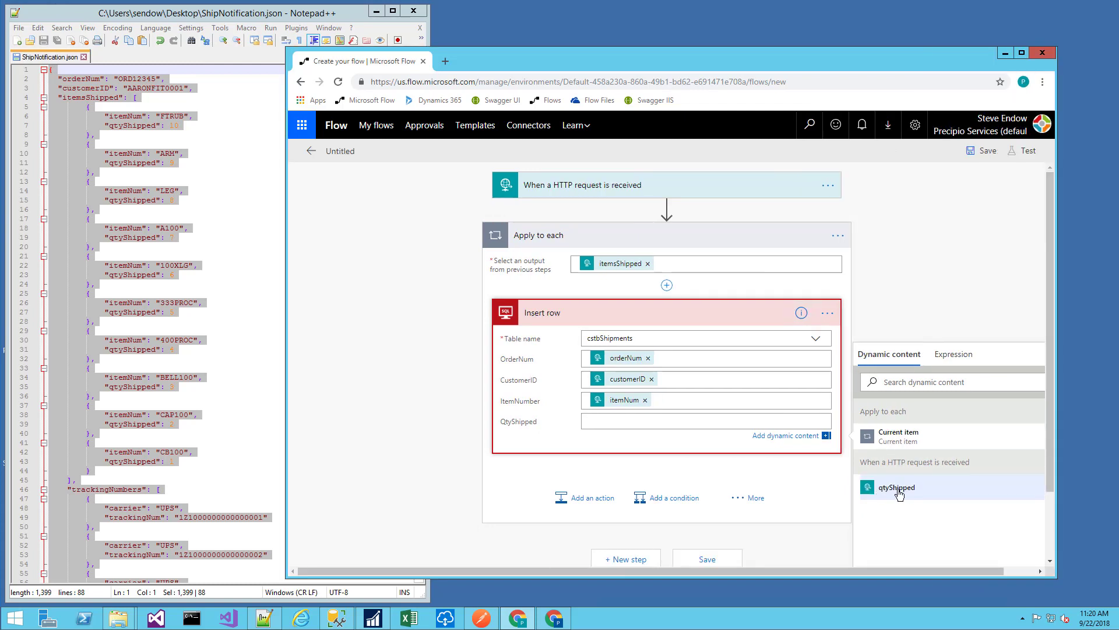
{"action": "left_click", "coordinate": [896, 488]}
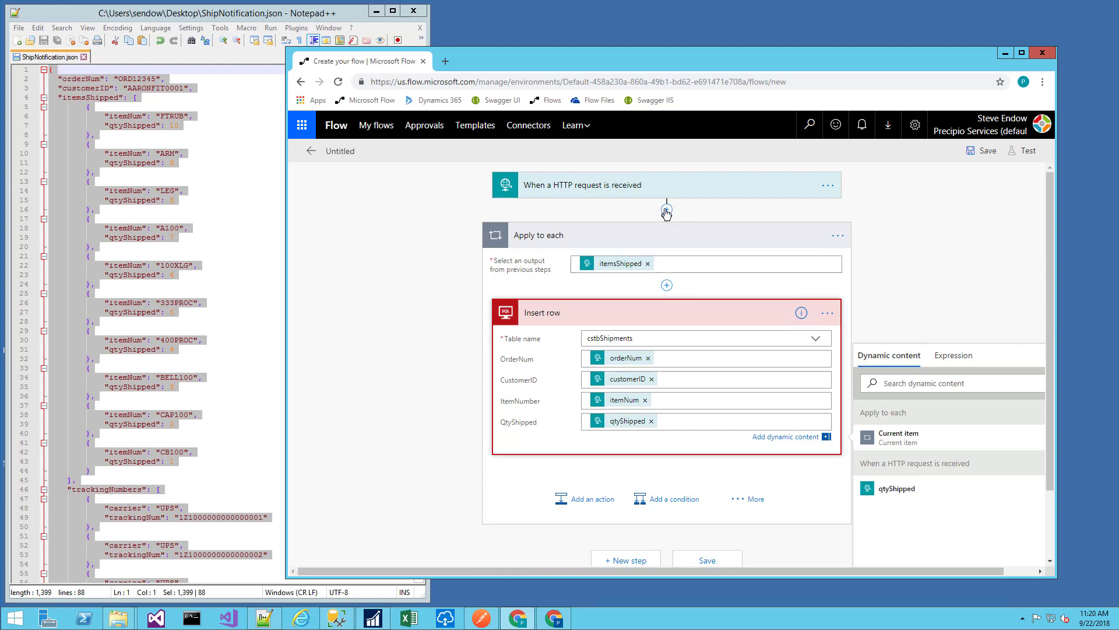
Add a parallel branch below the HTTP trigger with a SQL Server Insert row action targeting the cstbTrackingNumbers table
{"action": "left_click", "coordinate": [667, 209]}
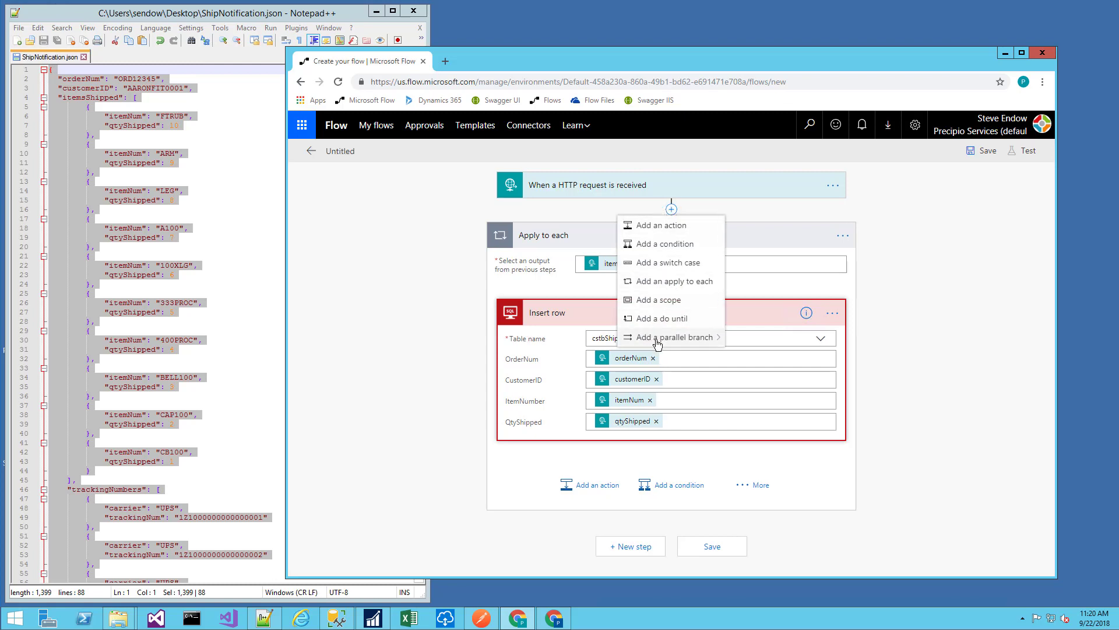
{"action": "mouse_move", "coordinate": [658, 343]}
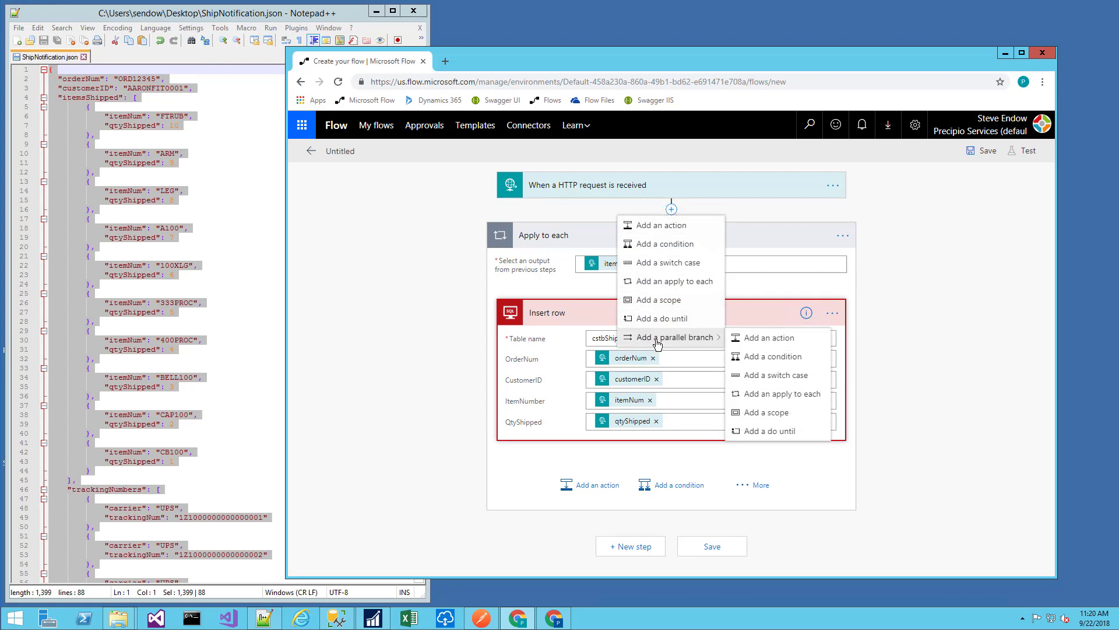
{"action": "left_click", "coordinate": [751, 342]}
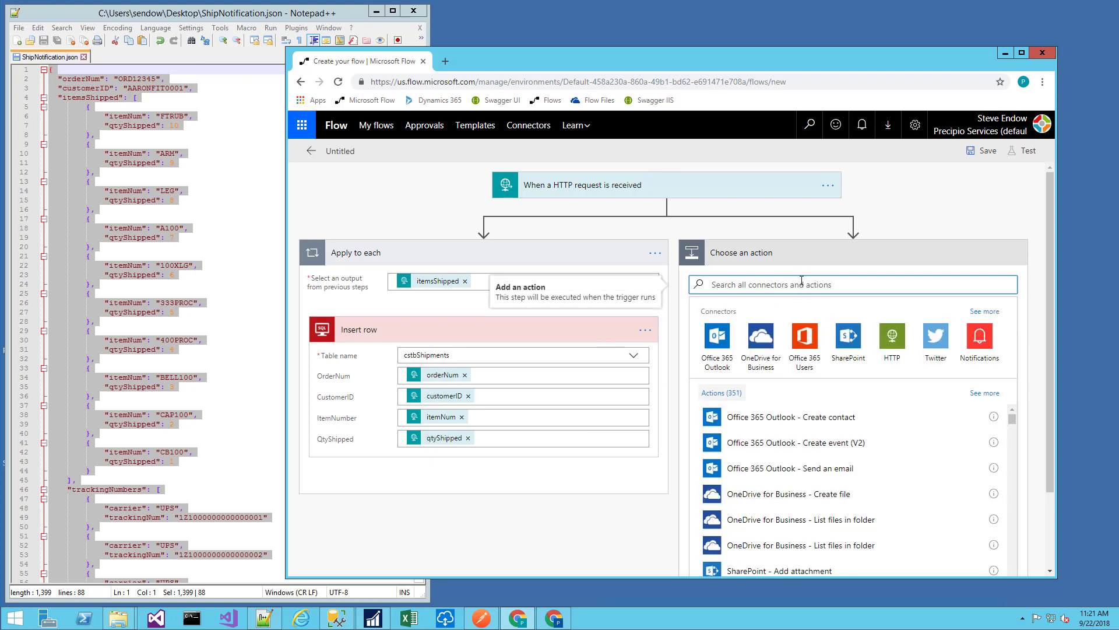
{"action": "type", "text": "sql"}
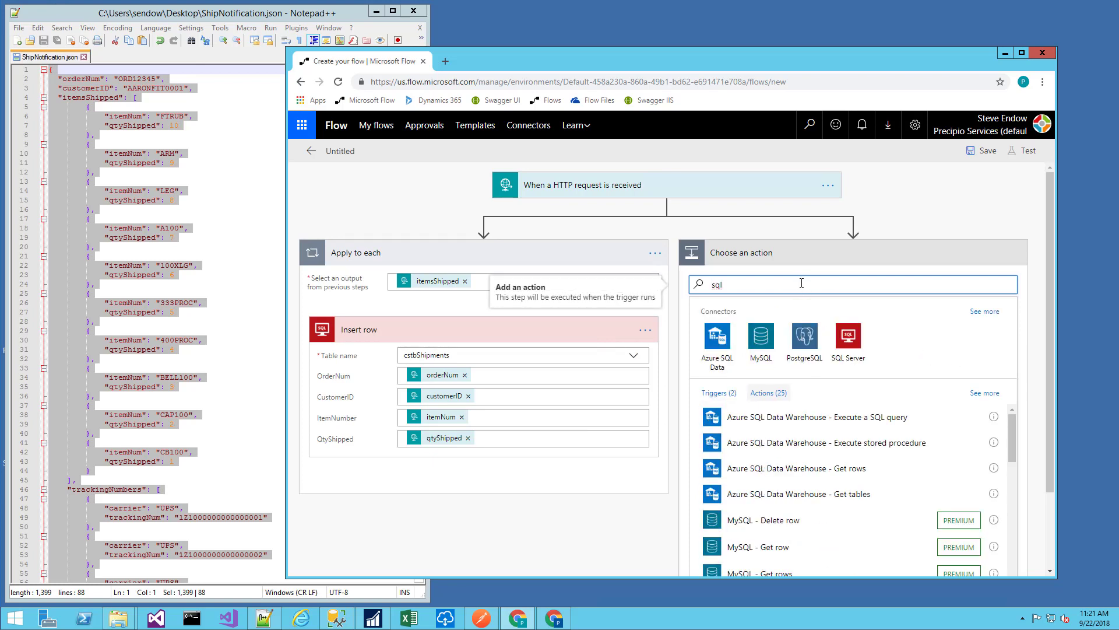
{"action": "left_click", "coordinate": [847, 337]}
{"action": "left_click", "coordinate": [791, 492]}
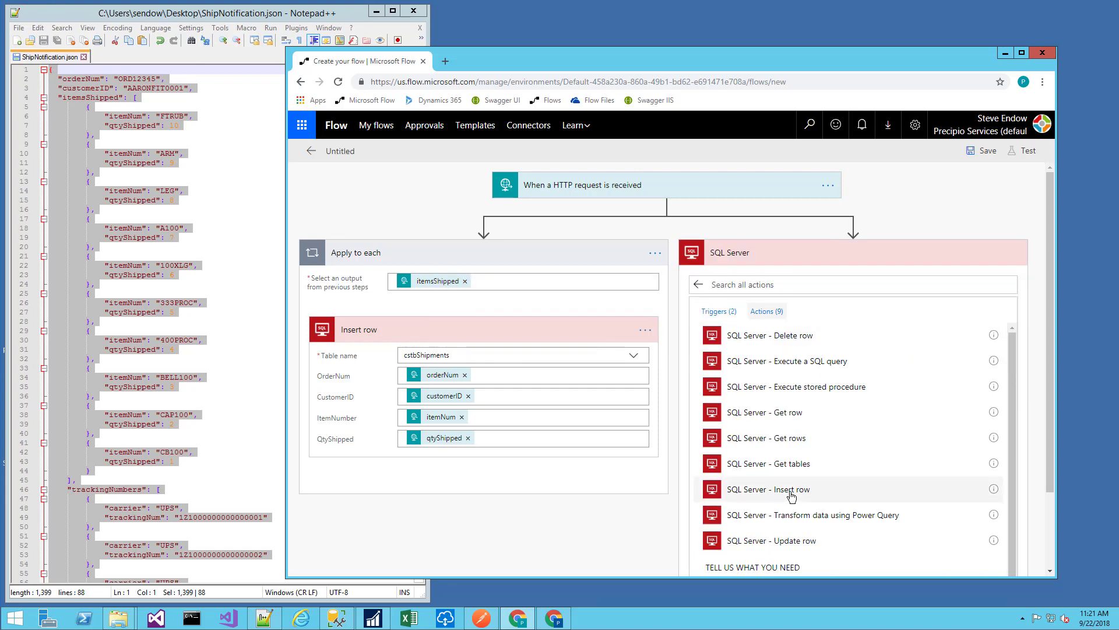
{"action": "left_click", "coordinate": [857, 278]}
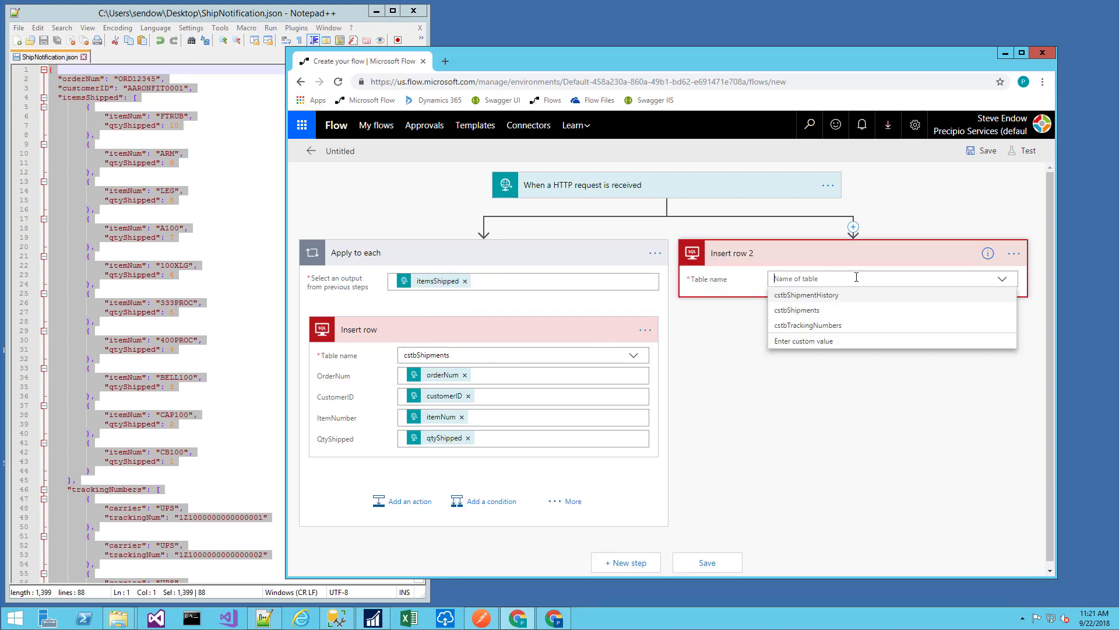
{"action": "left_click", "coordinate": [789, 326]}
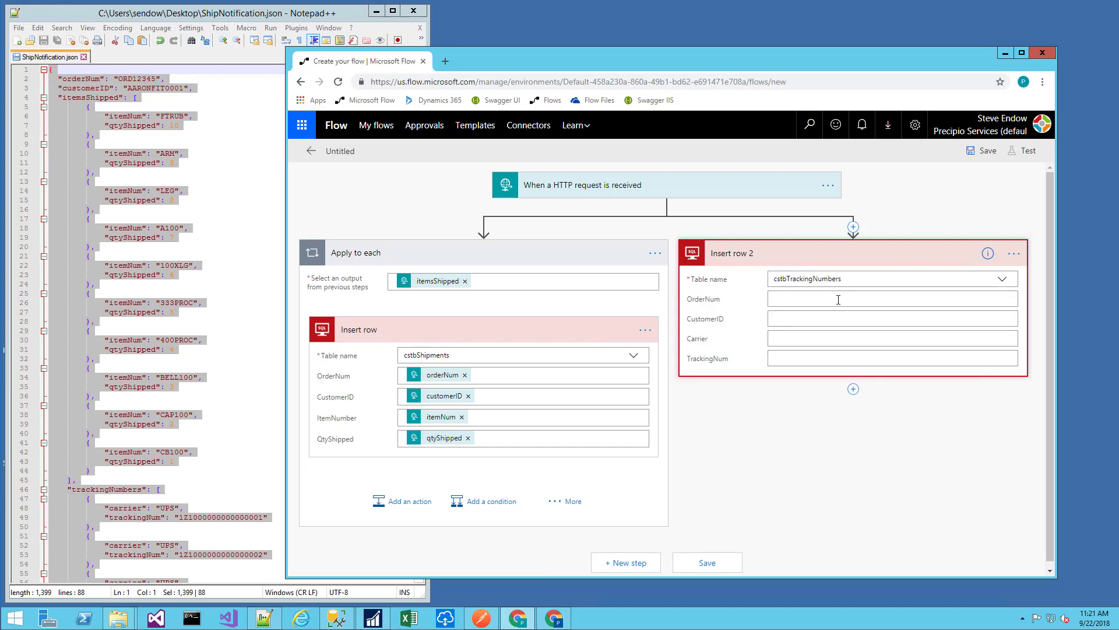
Map the cstbTrackingNumbers Insert row fields OrderNum, CustomerID, Carrier and TrackingNum to the trigger's orderNum, customerID, carrier and trackingNum values
{"action": "left_click", "coordinate": [839, 300]}
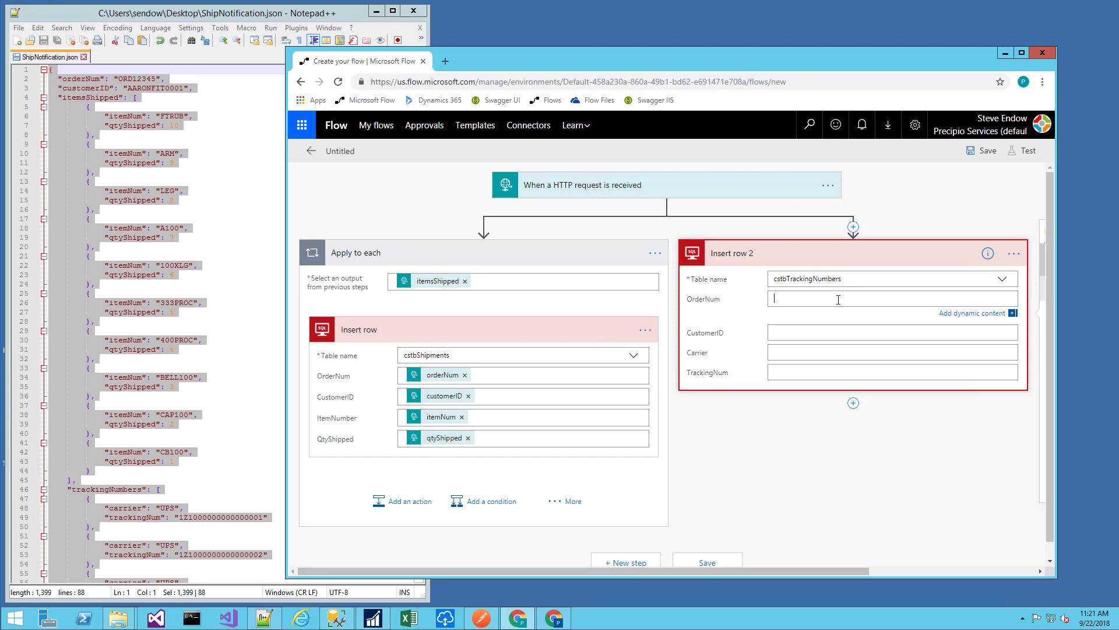
{"action": "double_click", "coordinate": [942, 53]}
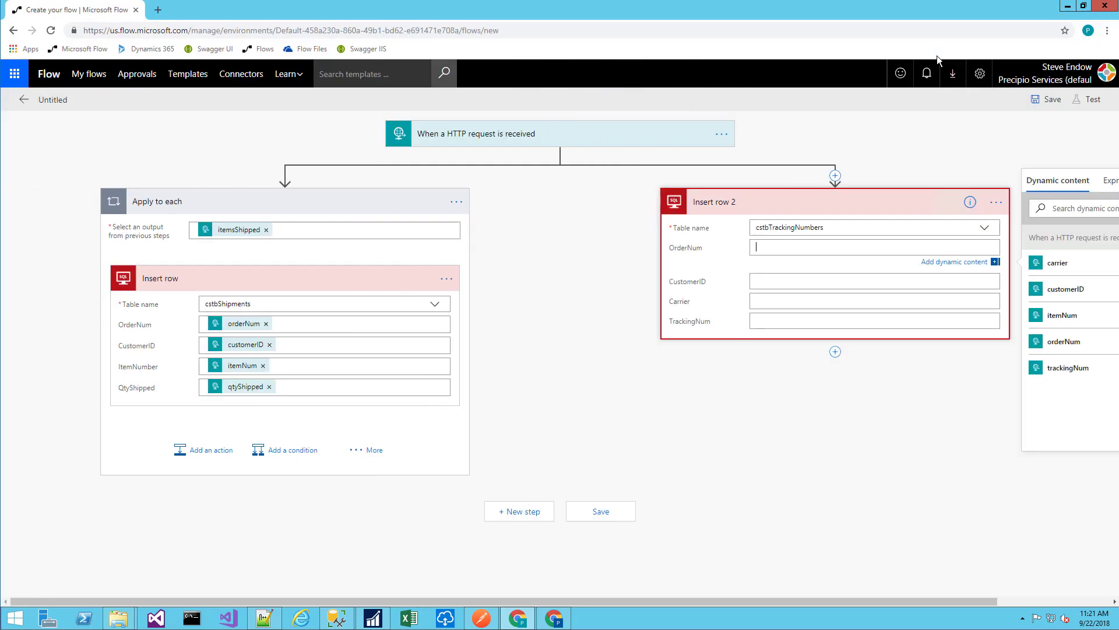
{"action": "left_click", "coordinate": [1073, 348]}
{"action": "left_click", "coordinate": [795, 281]}
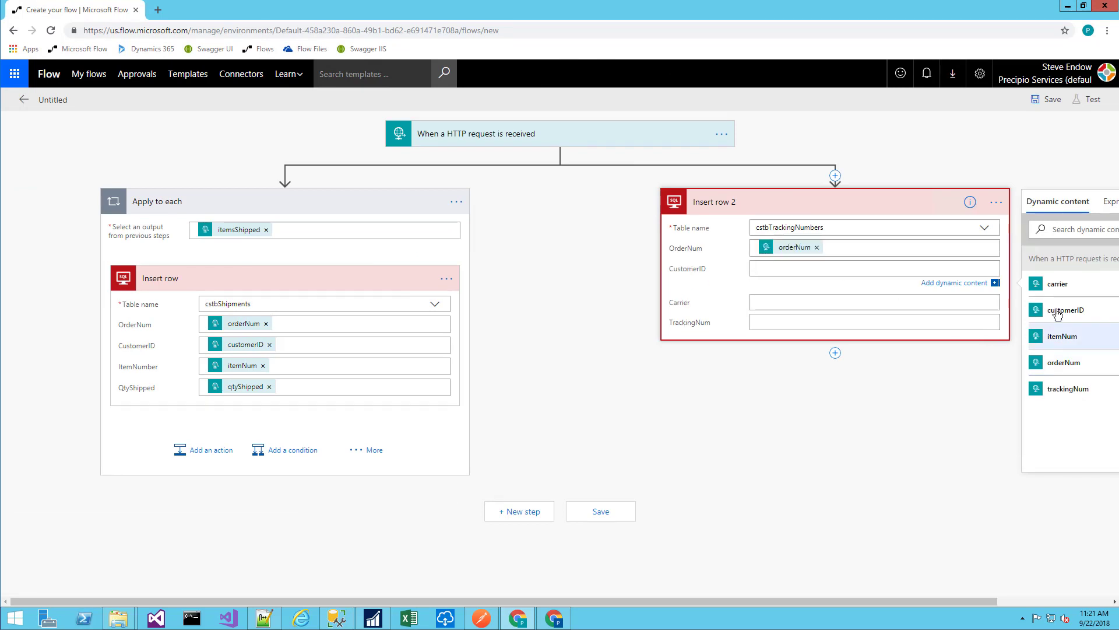
{"action": "left_click", "coordinate": [1057, 314]}
{"action": "left_click", "coordinate": [828, 303]}
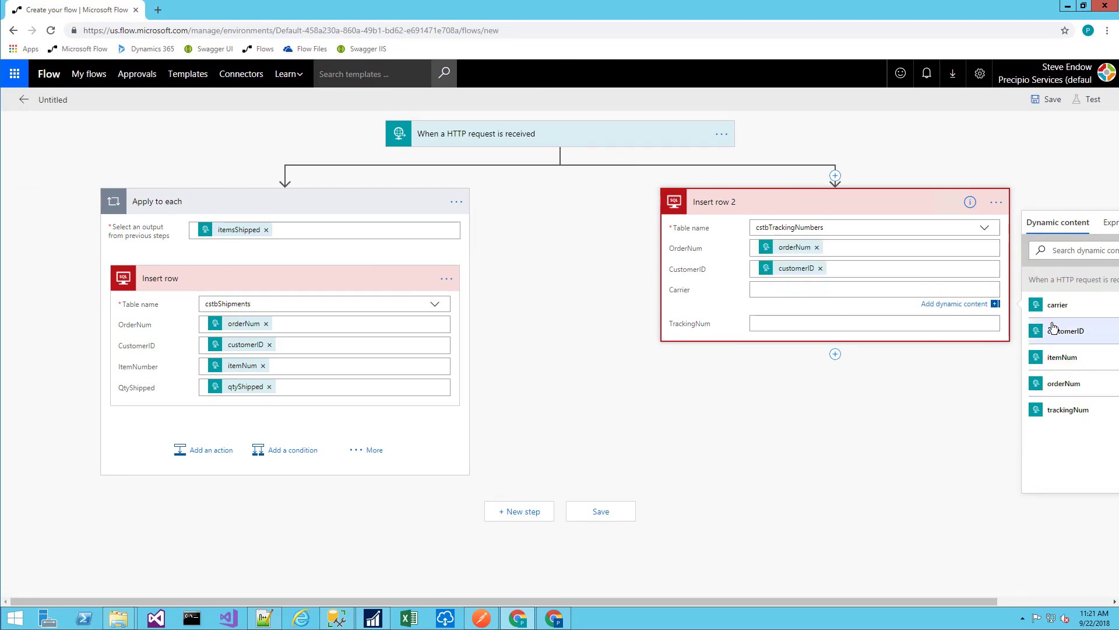
{"action": "left_click", "coordinate": [1052, 304]}
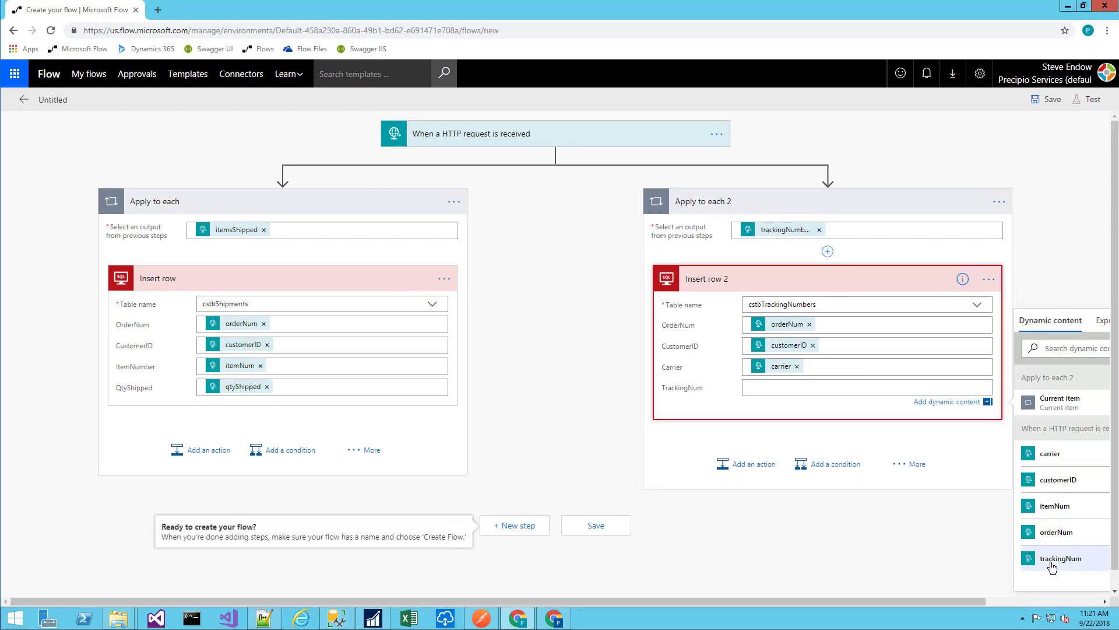
{"action": "left_click", "coordinate": [1052, 560]}
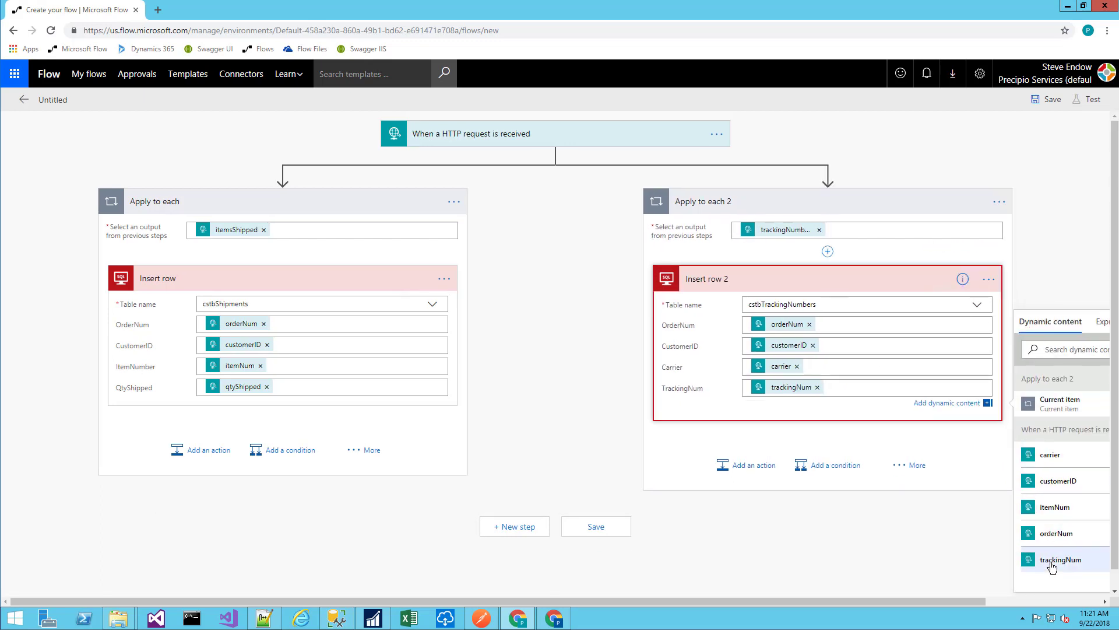
{"action": "left_click", "coordinate": [570, 277]}
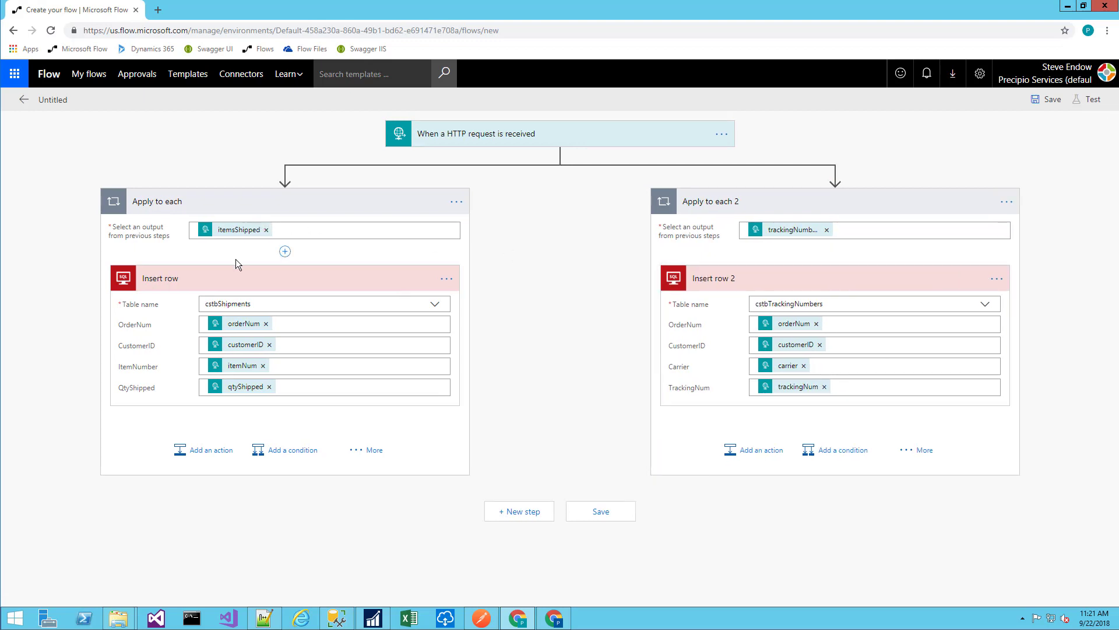
Save the flow and copy the HTTP POST URL generated for the request trigger
{"action": "left_click", "coordinate": [603, 516]}
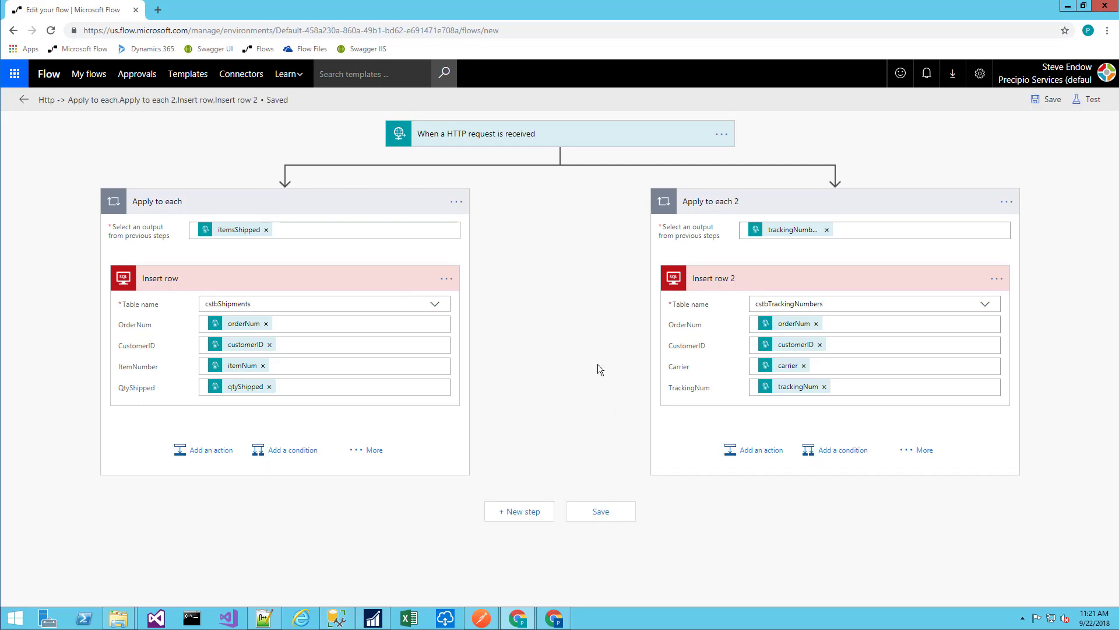
{"action": "left_click", "coordinate": [594, 139]}
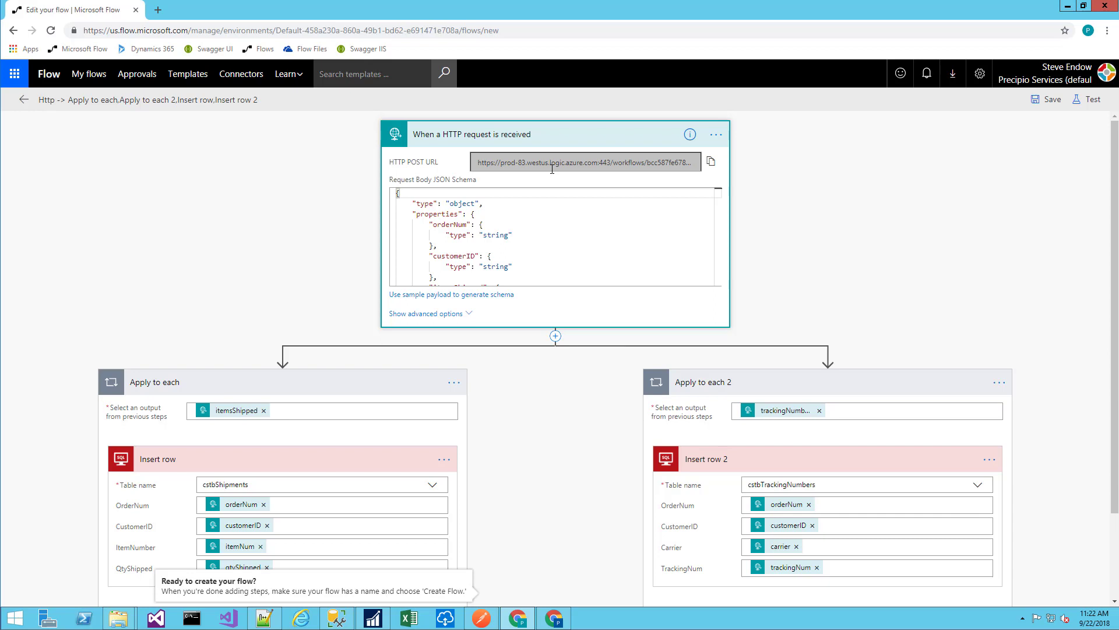
{"action": "left_click", "coordinate": [711, 162]}
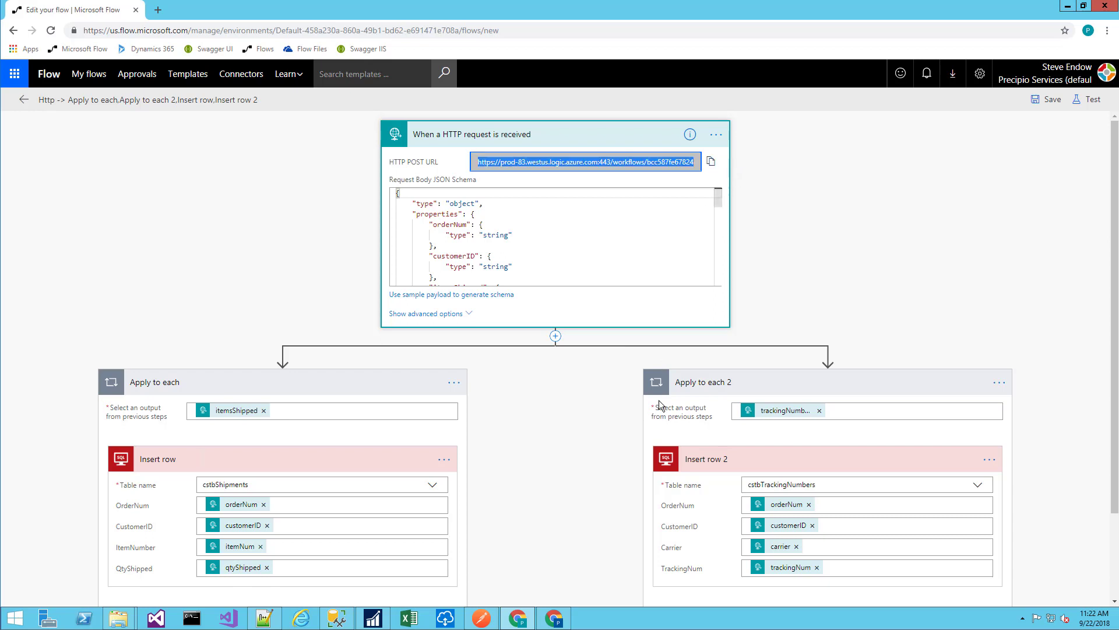
Switch to Postman and paste the copied flow URL as the request URL of the untitled POST request
{"action": "left_click", "coordinate": [483, 619]}
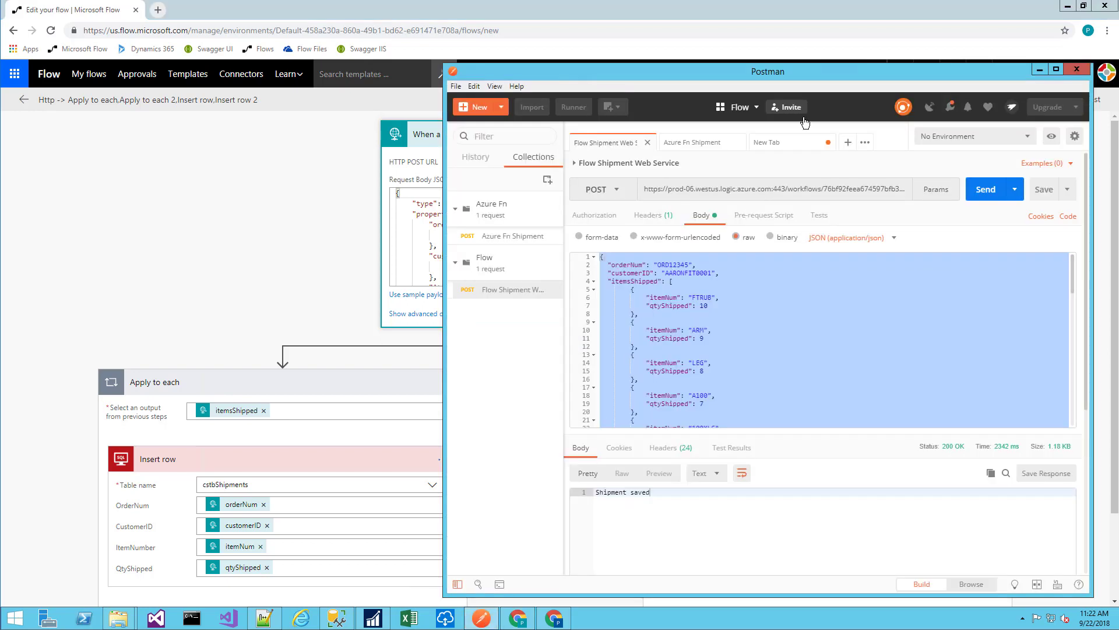
{"action": "left_click", "coordinate": [780, 150]}
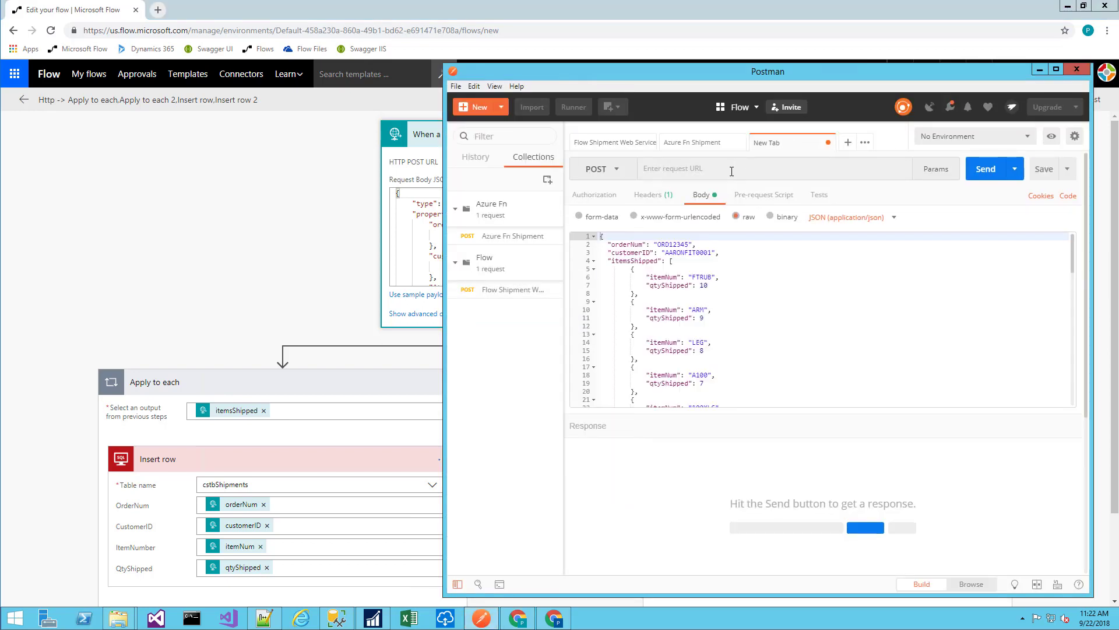
{"action": "left_click", "coordinate": [661, 168]}
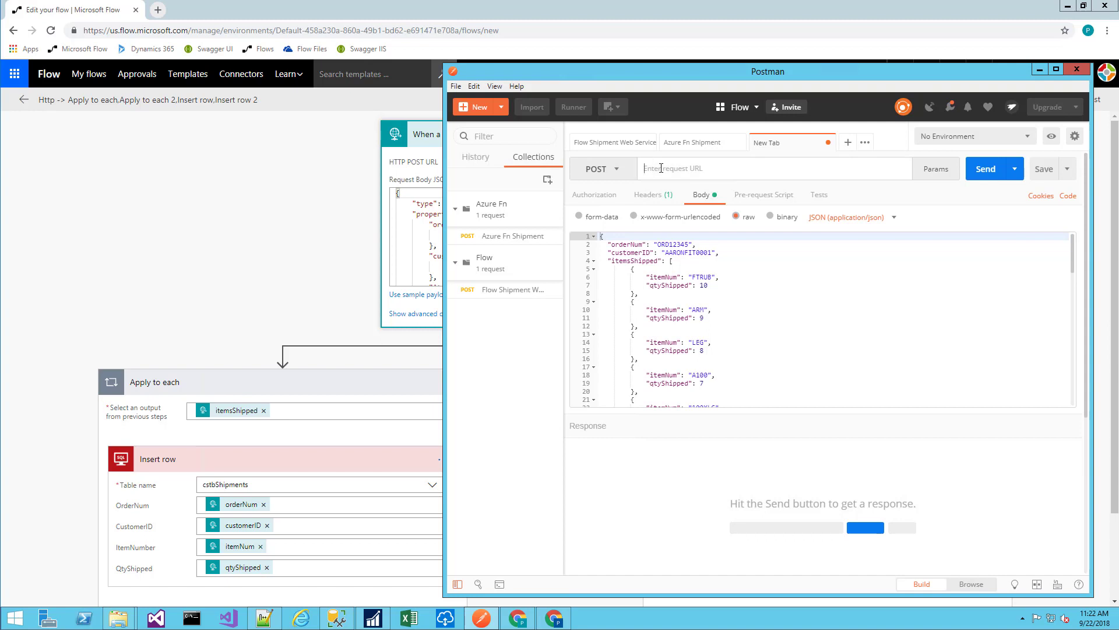
{"action": "key", "text": "ctrl+v"}
{"action": "key", "text": "Tab"}
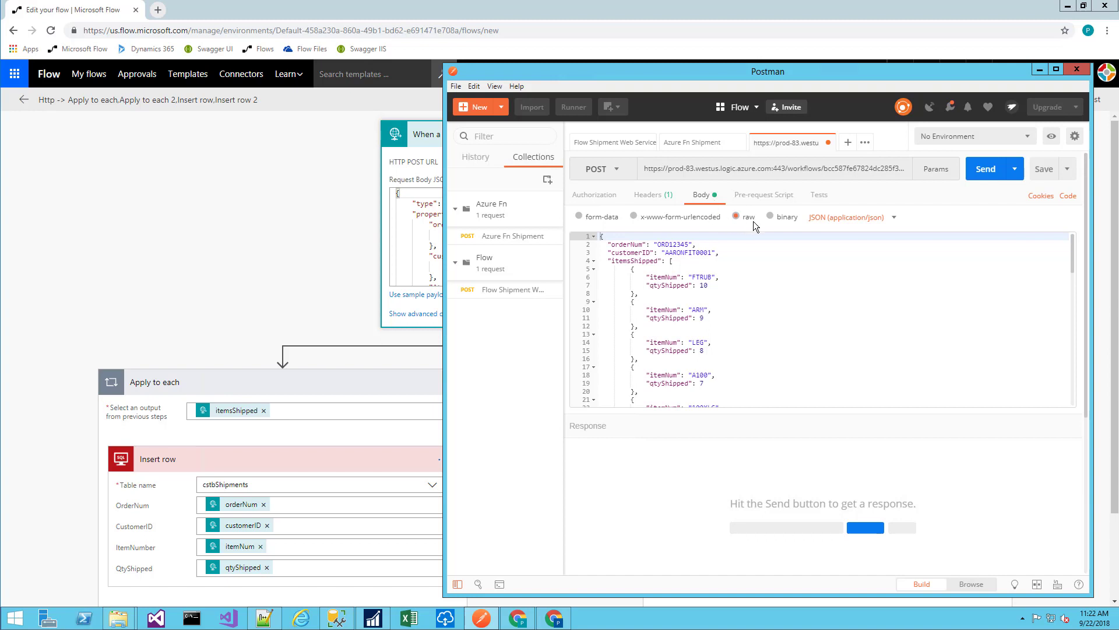
Keep the raw body format as JSON (application/json) and send the ship notification POST request to the flow
{"action": "left_click", "coordinate": [838, 221]}
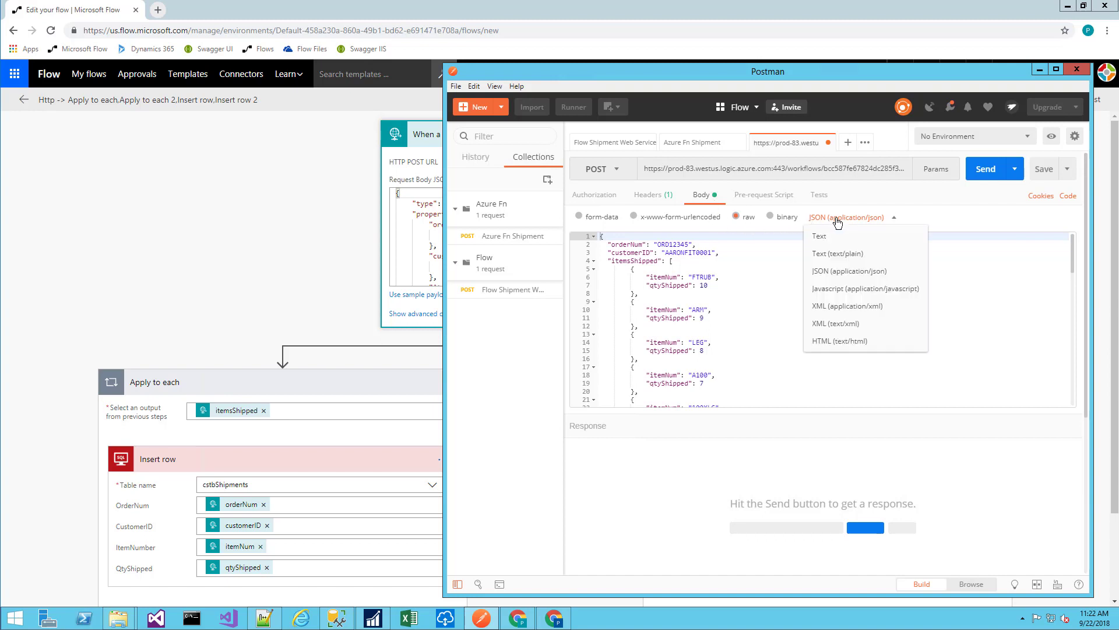
{"action": "left_click", "coordinate": [765, 269]}
{"action": "left_click", "coordinate": [764, 273]}
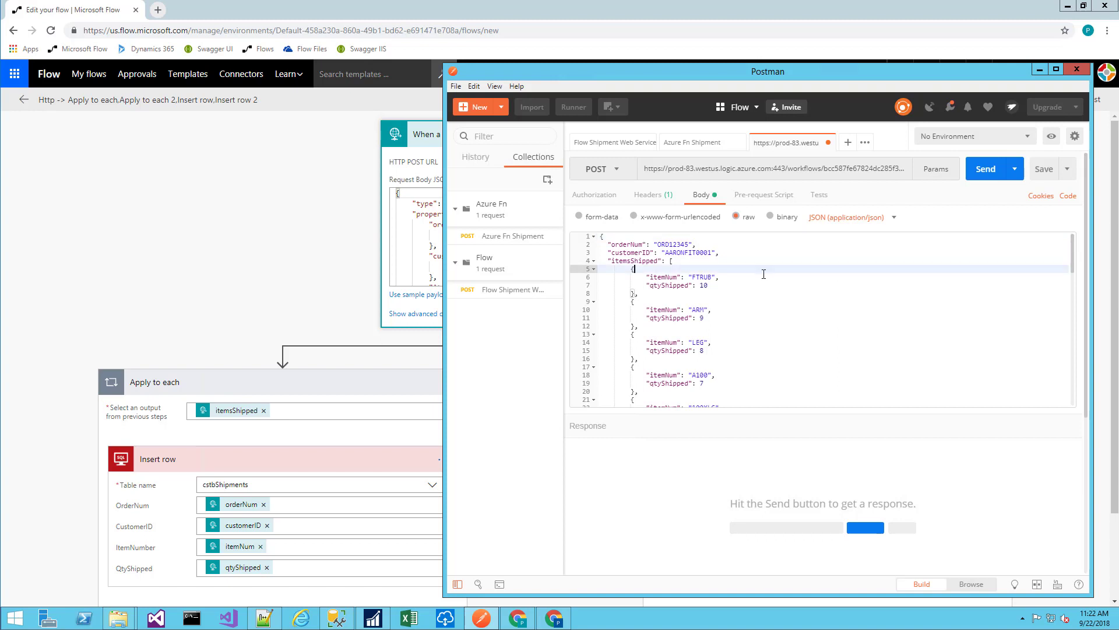
{"action": "left_click", "coordinate": [980, 174]}
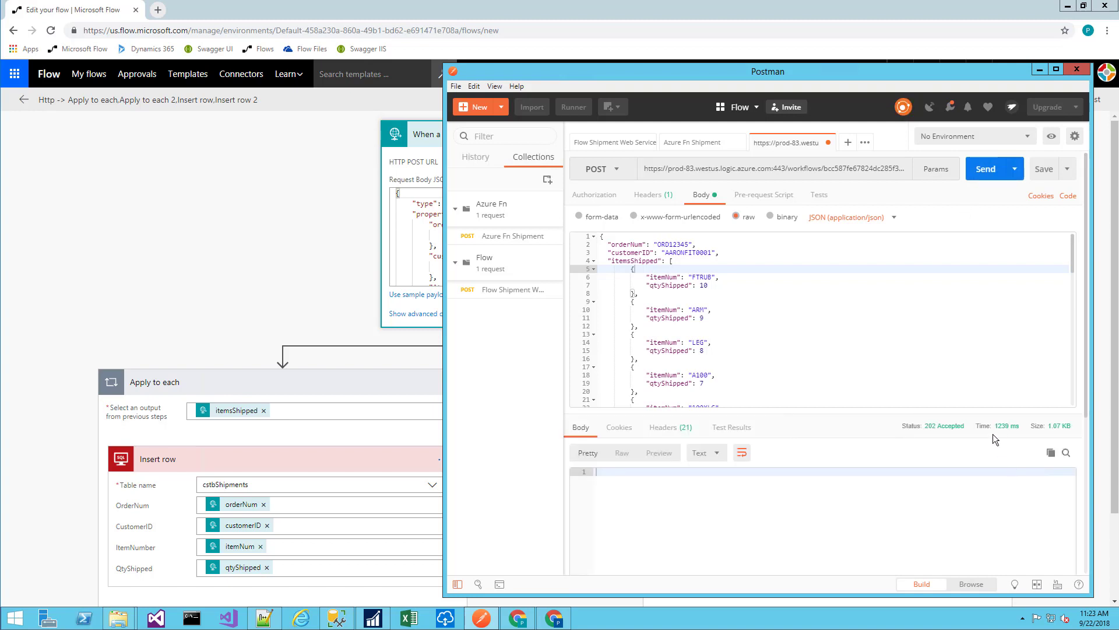
{"action": "mouse_move", "coordinate": [951, 432]}
Switch to SQL Server Management Studio and run the SELECT queries on cstbShipments and cstbTrackingNumbers
{"action": "left_click", "coordinate": [337, 618]}
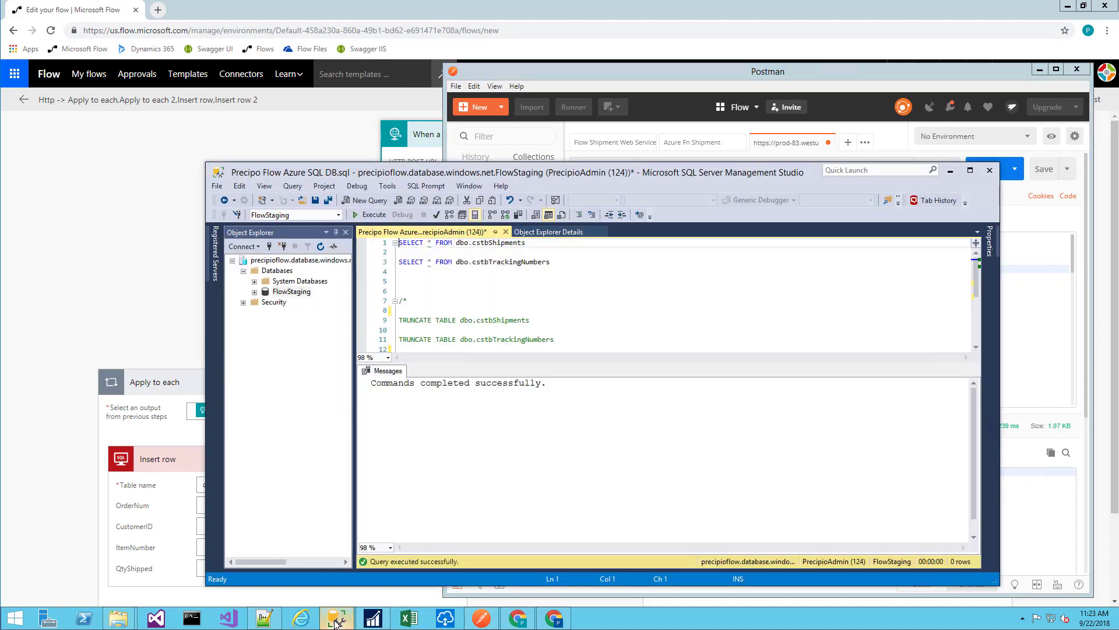
{"action": "left_click", "coordinate": [571, 277]}
{"action": "key", "text": "F5"}
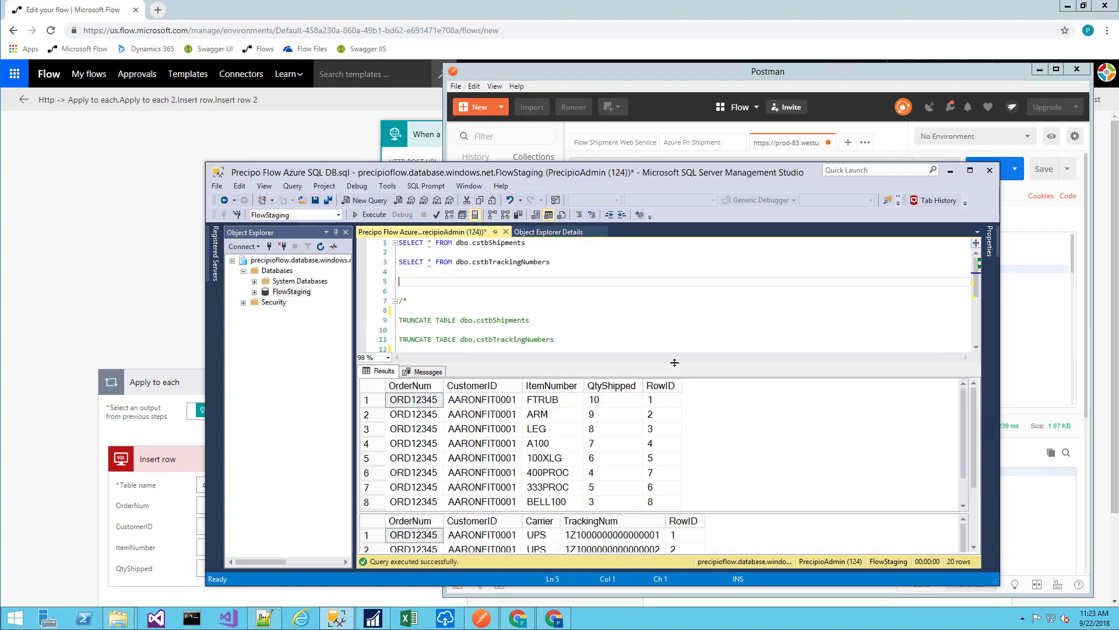
Examine all returned shipment and tracking number rows in the enlarged result grids, and review the response status in Postman
{"action": "left_click_drag", "start_coordinate": [673, 365], "coordinate": [674, 327]}
{"action": "left_click_drag", "start_coordinate": [740, 476], "coordinate": [739, 494]}
{"action": "left_click", "coordinate": [743, 441]}
{"action": "scroll", "coordinate": [742, 441], "scroll_direction": "down", "scroll_amount": 1}
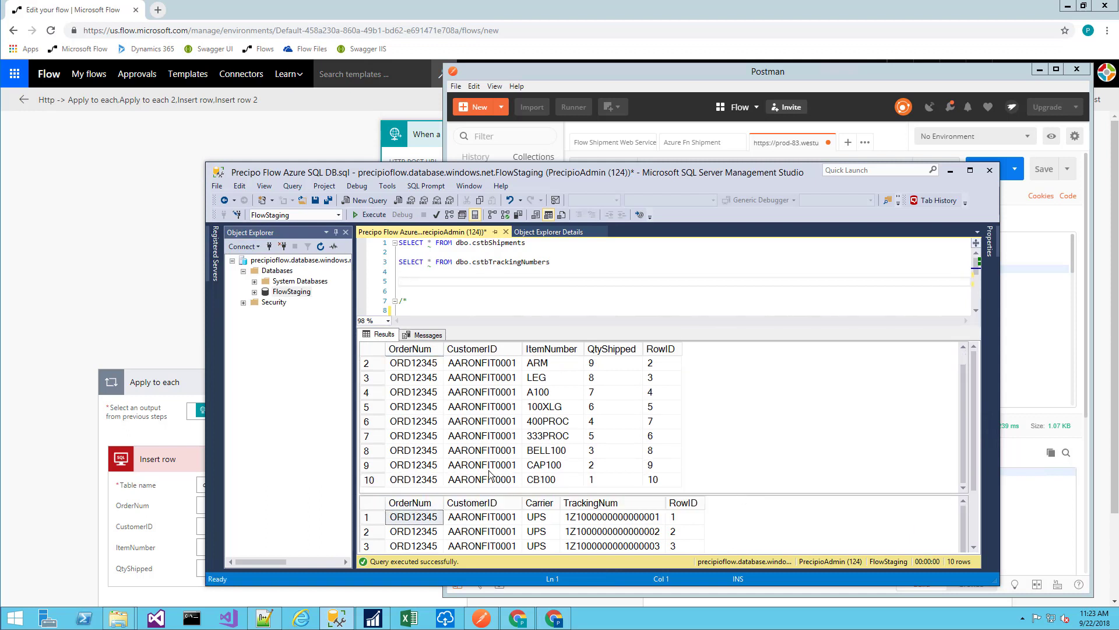
{"action": "scroll", "coordinate": [570, 476], "scroll_direction": "up", "scroll_amount": 1}
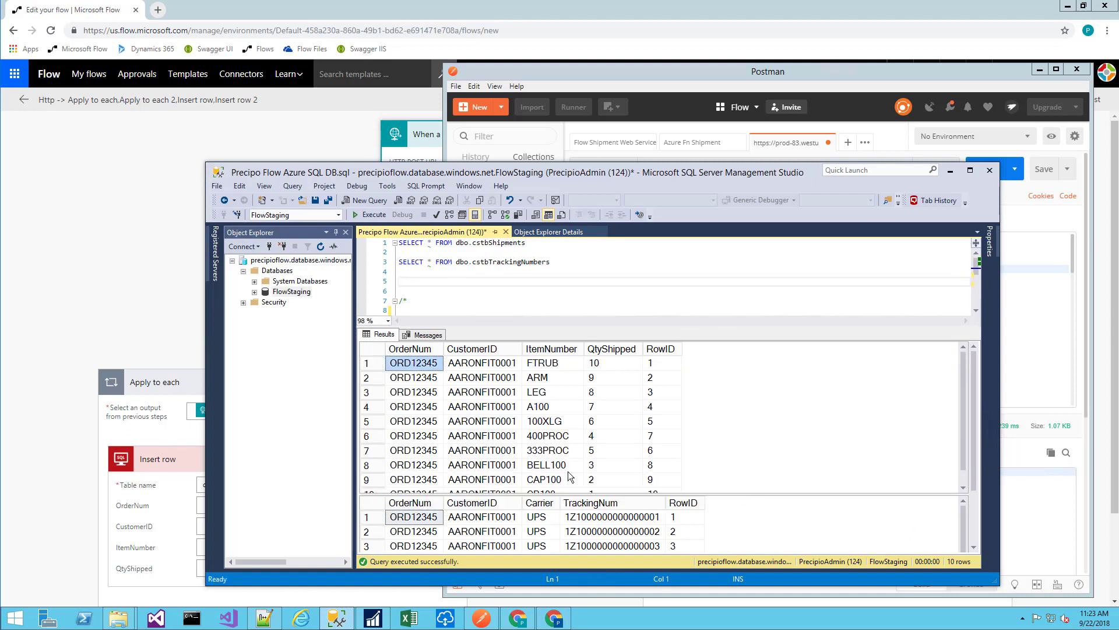
{"action": "left_click_drag", "start_coordinate": [771, 494], "coordinate": [769, 434]}
{"action": "left_click", "coordinate": [765, 494]}
{"action": "scroll", "coordinate": [765, 495], "scroll_direction": "down", "scroll_amount": 1}
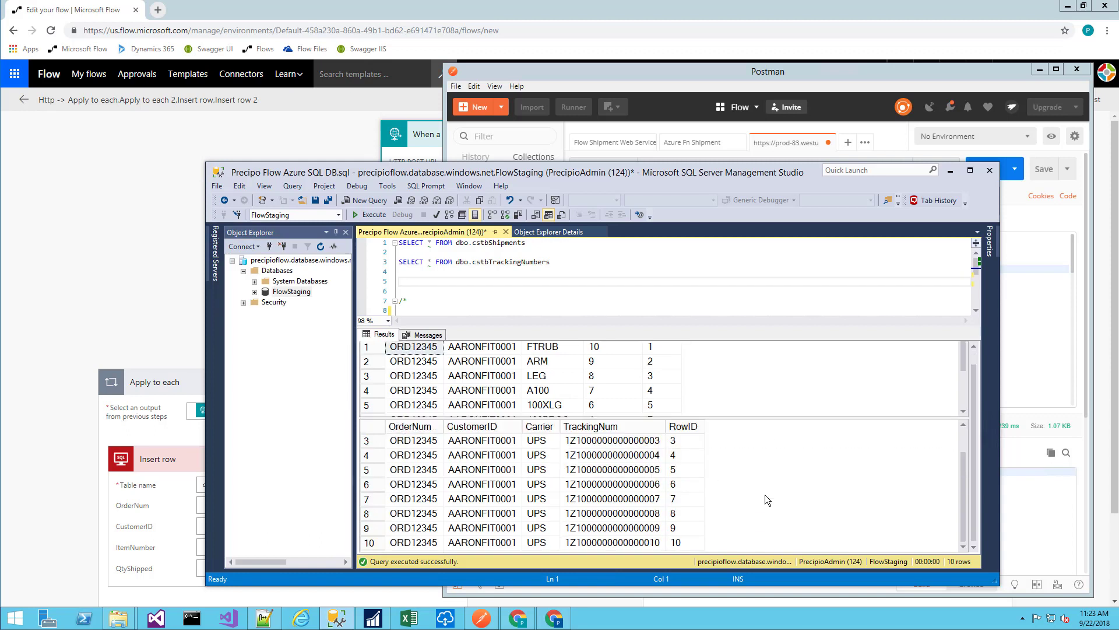
{"action": "scroll", "coordinate": [765, 495], "scroll_direction": "up", "scroll_amount": 1}
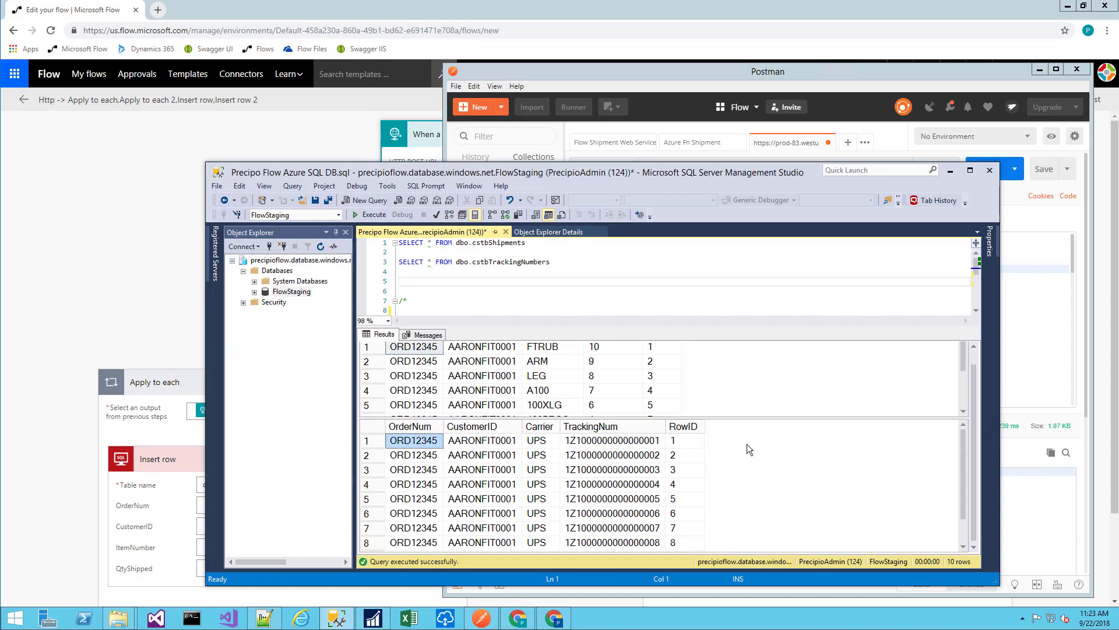
{"action": "left_click_drag", "start_coordinate": [751, 419], "coordinate": [753, 456]}
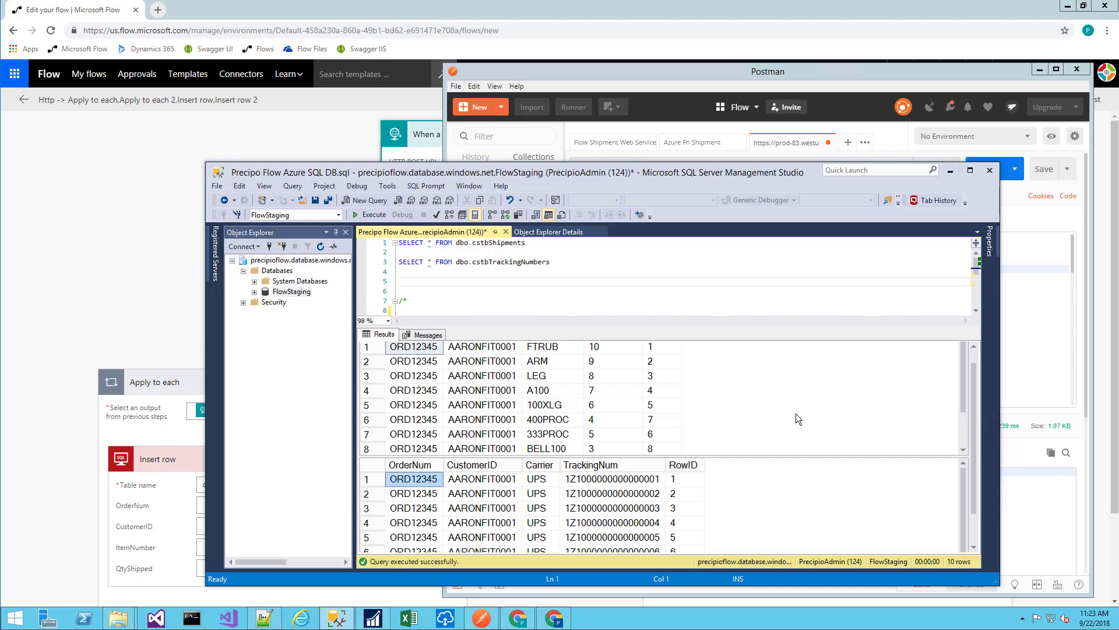
{"action": "left_click", "coordinate": [1046, 318]}
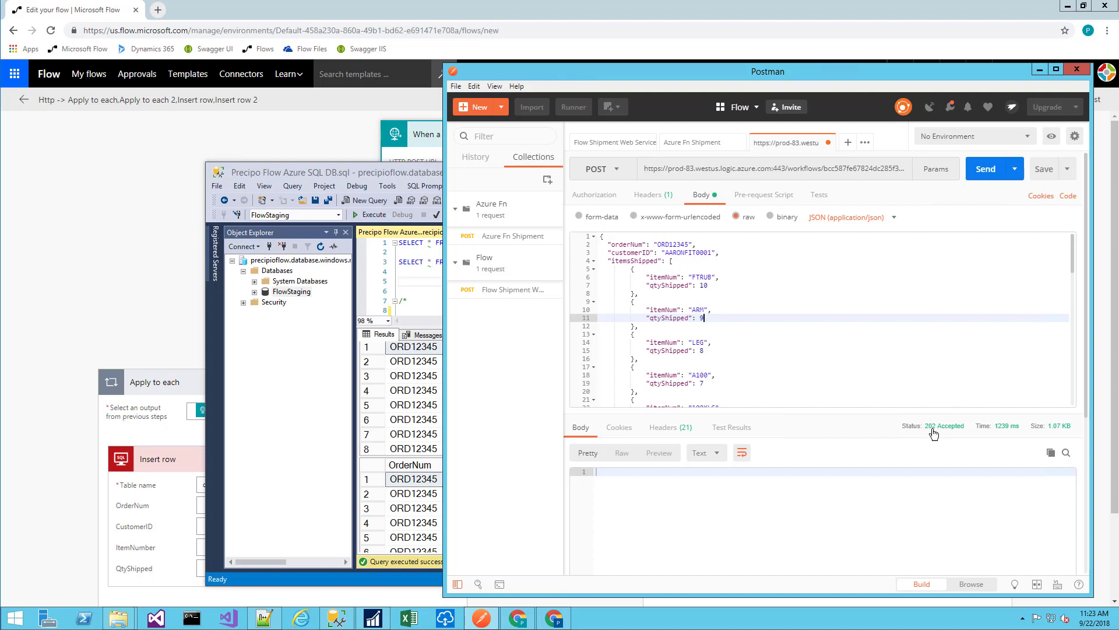
{"action": "mouse_move", "coordinate": [940, 430]}
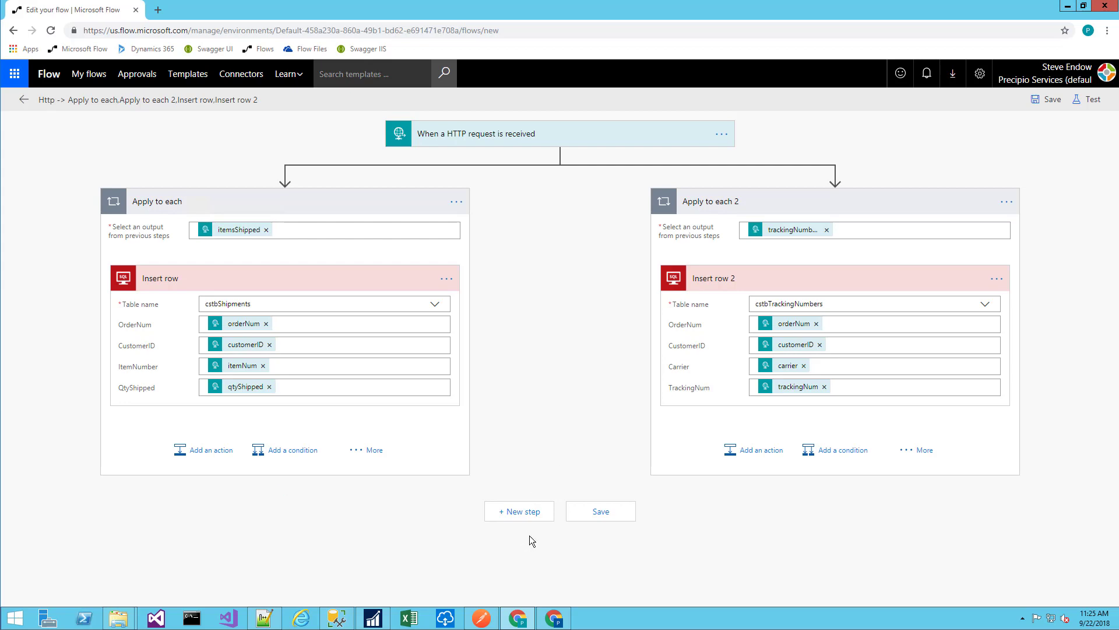
Add a Request - Response action after the two Apply to each loops, finding it by searching the actions for "request"
{"action": "left_click", "coordinate": [531, 513]}
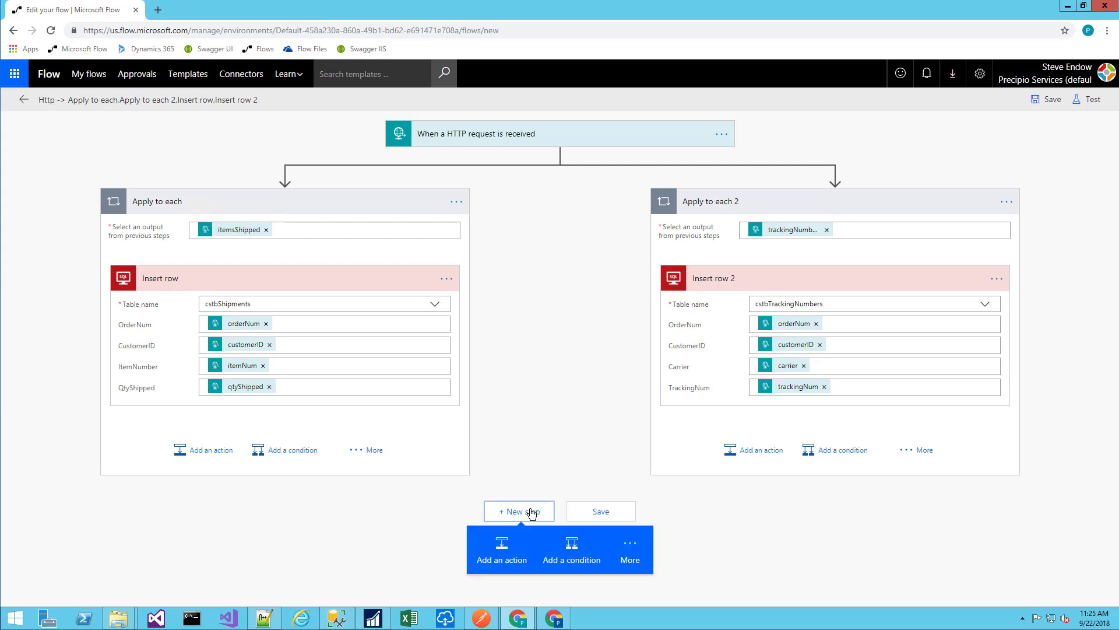
{"action": "left_click", "coordinate": [502, 556]}
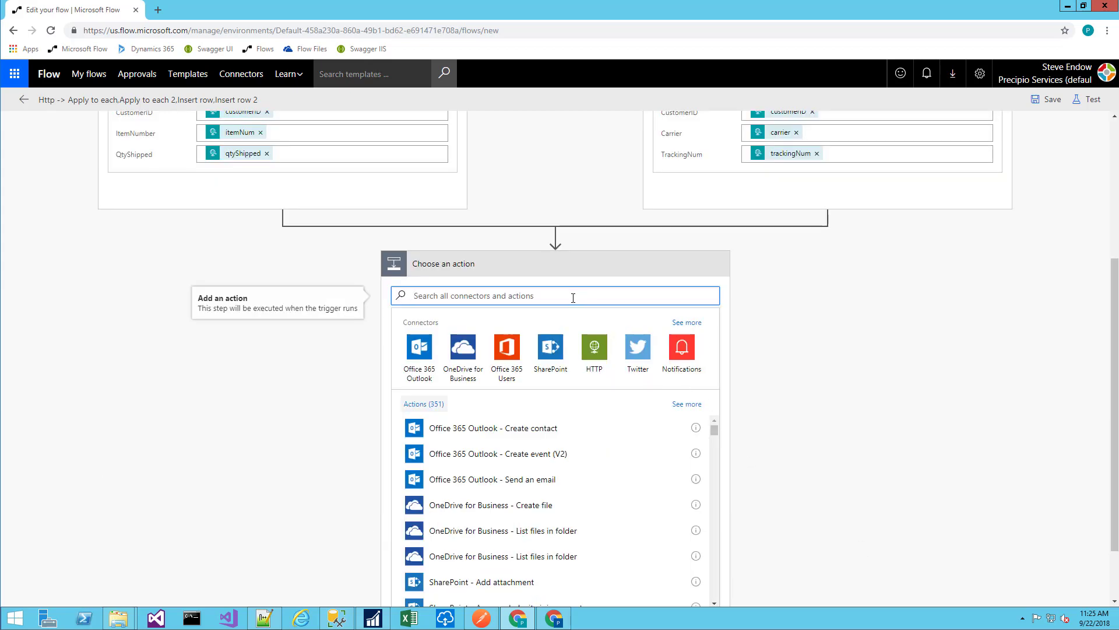
{"action": "type", "text": "request"}
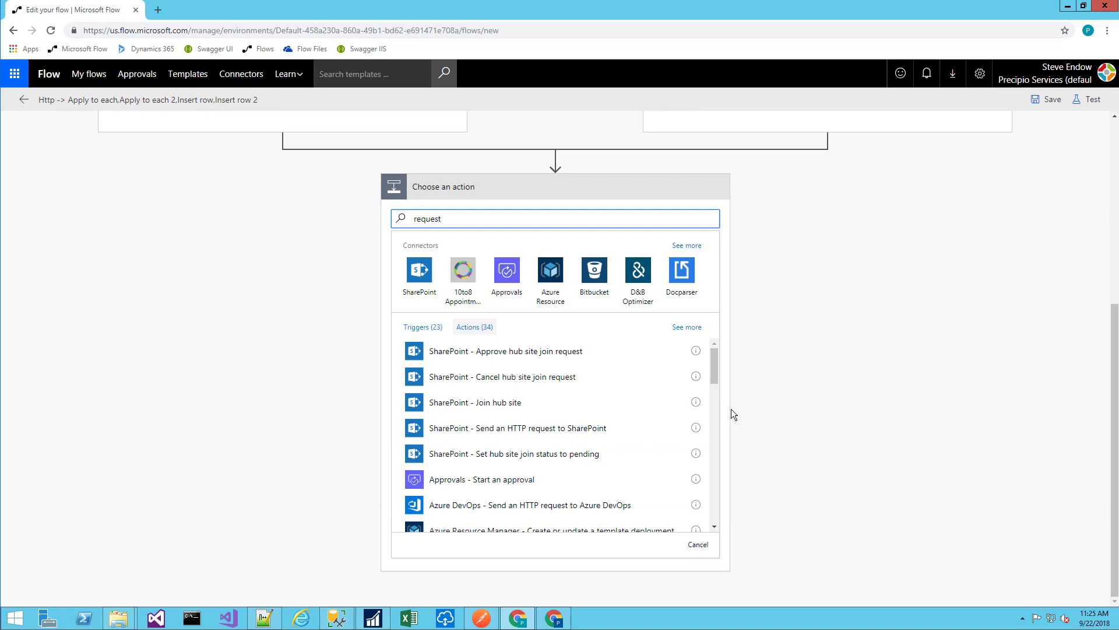
{"action": "left_click_drag", "start_coordinate": [715, 365], "coordinate": [716, 516]}
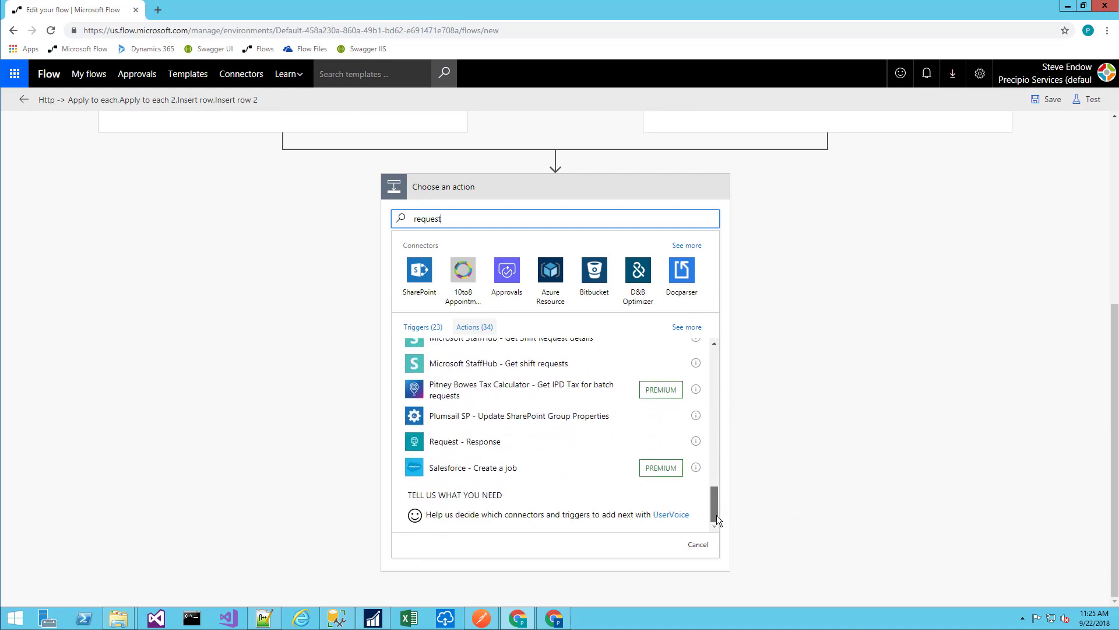
{"action": "left_click", "coordinate": [448, 452]}
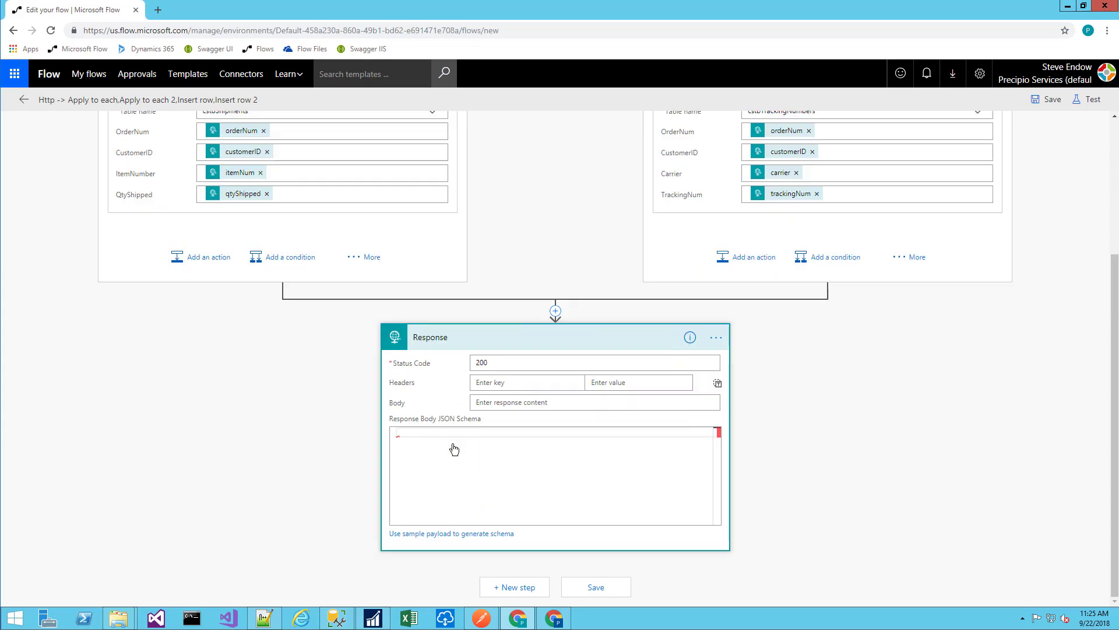
Keep the Response status code at 200, set its body to "Shipment information saved" and save the flow
{"action": "double_click", "coordinate": [497, 362]}
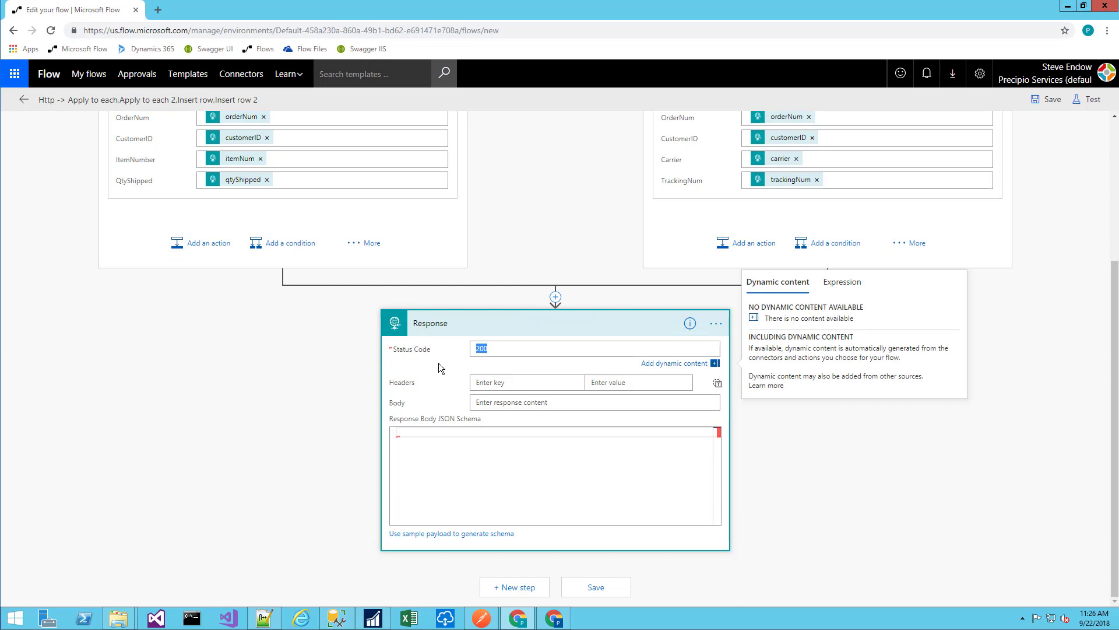
{"action": "left_click", "coordinate": [507, 403]}
{"action": "type", "text": "Shipment information saved"}
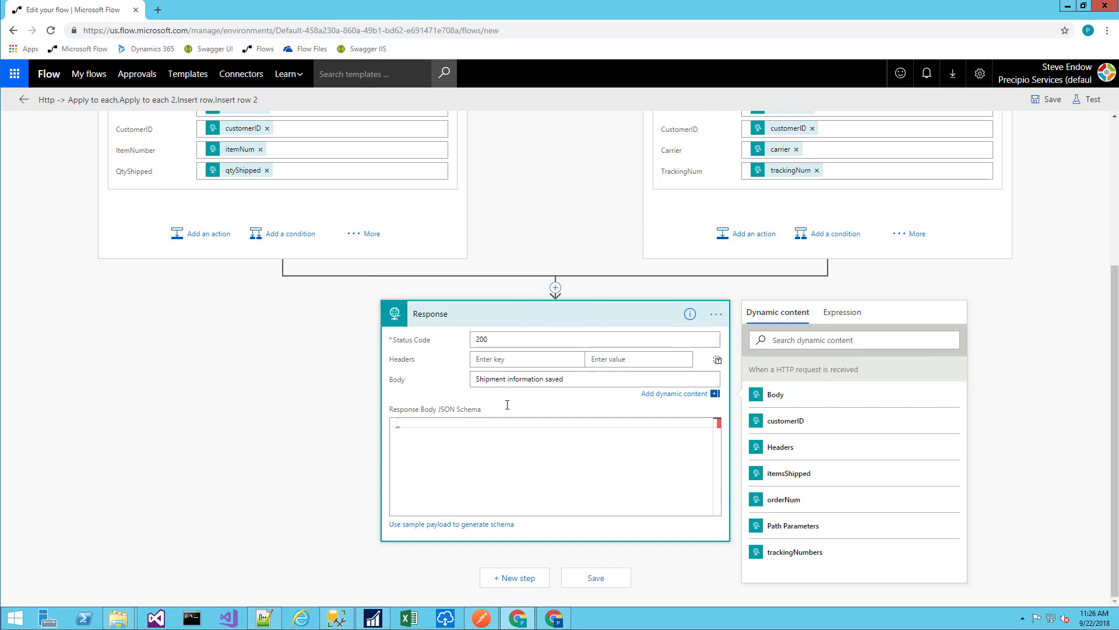
{"action": "left_click", "coordinate": [596, 577]}
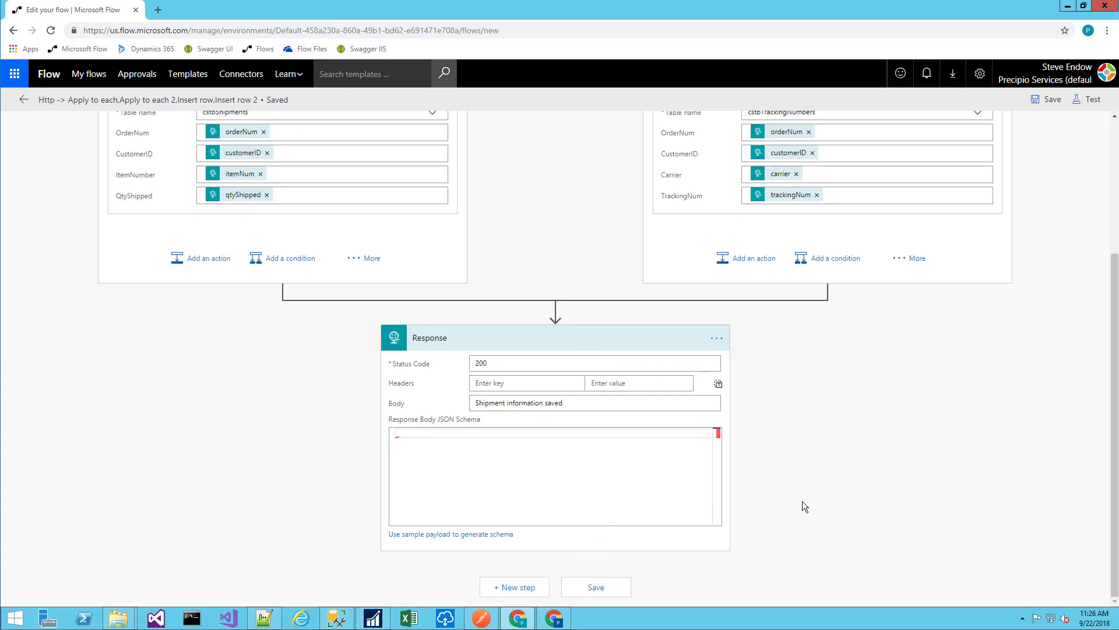
Switch to SQL Server Management Studio, run the TRUNCATE TABLE statements for dbo.cstbShipments and dbo.cstbTrackingNumbers, and return to Postman
{"action": "scroll", "coordinate": [803, 506], "scroll_direction": "up", "scroll_amount": 3}
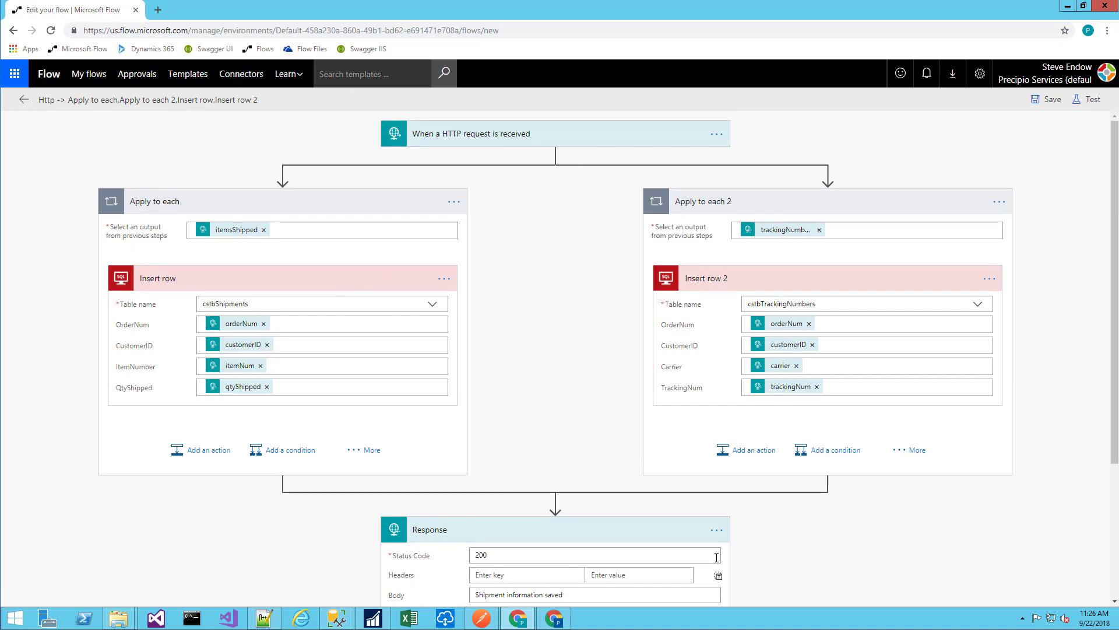
{"action": "scroll", "coordinate": [800, 564], "scroll_direction": "down", "scroll_amount": 3}
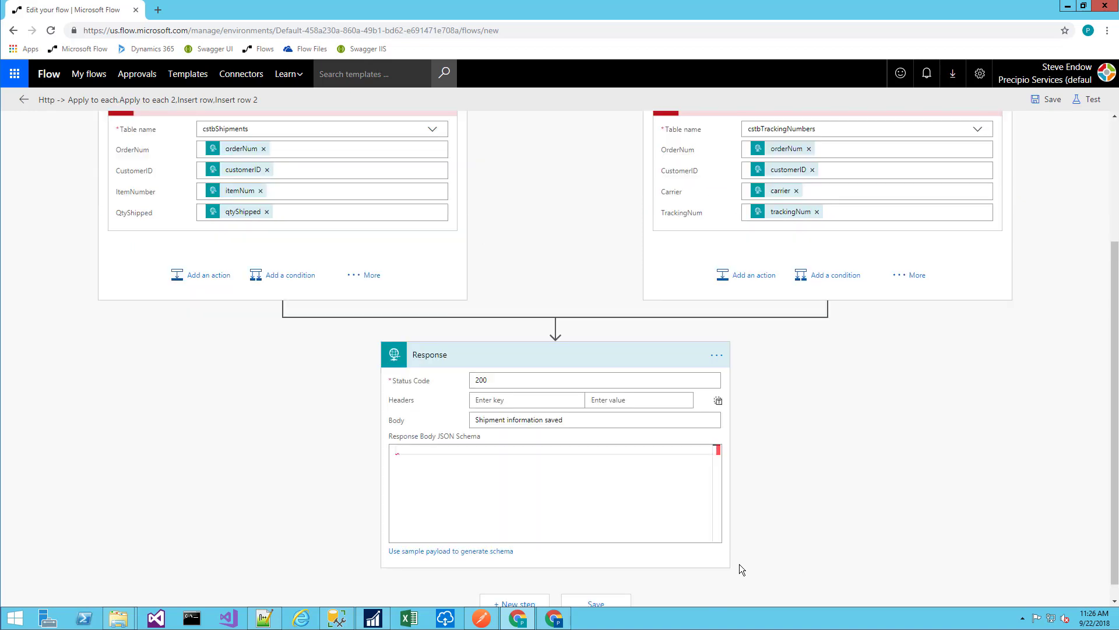
{"action": "left_click", "coordinate": [478, 620]}
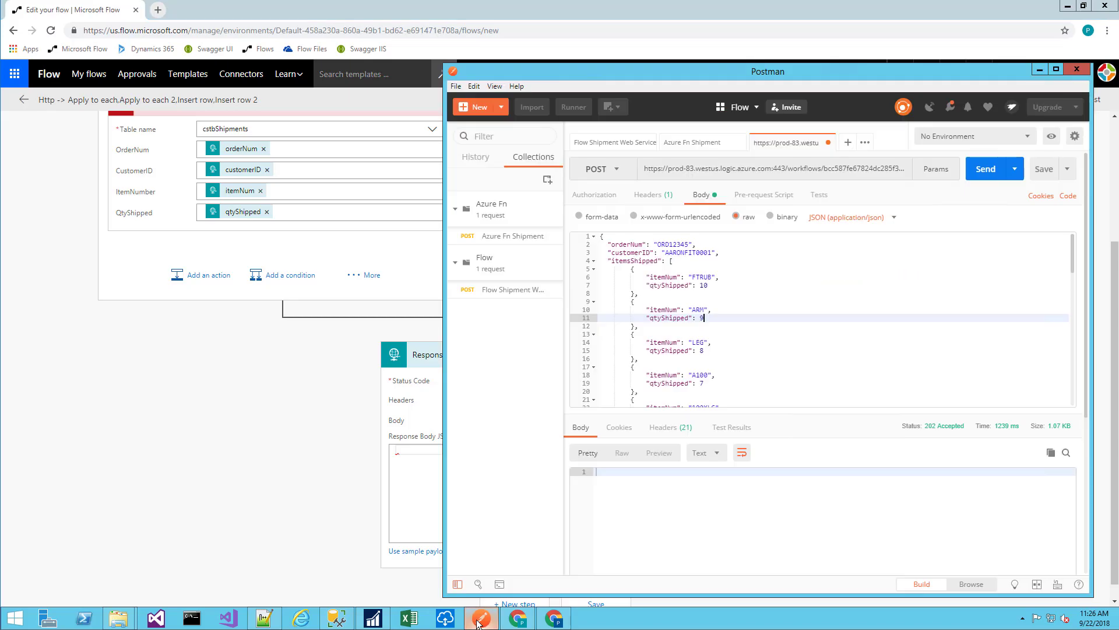
{"action": "left_click", "coordinate": [335, 619]}
{"action": "scroll", "coordinate": [472, 286], "scroll_direction": "down", "scroll_amount": 1}
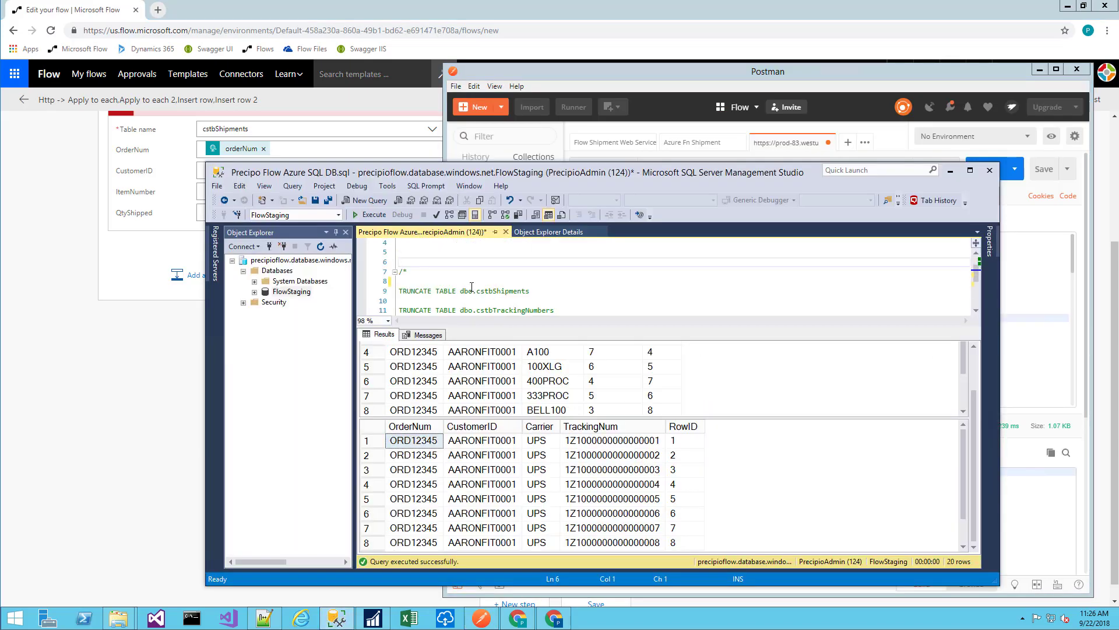
{"action": "left_click_drag", "start_coordinate": [400, 281], "coordinate": [555, 310]}
{"action": "key", "text": "F5"}
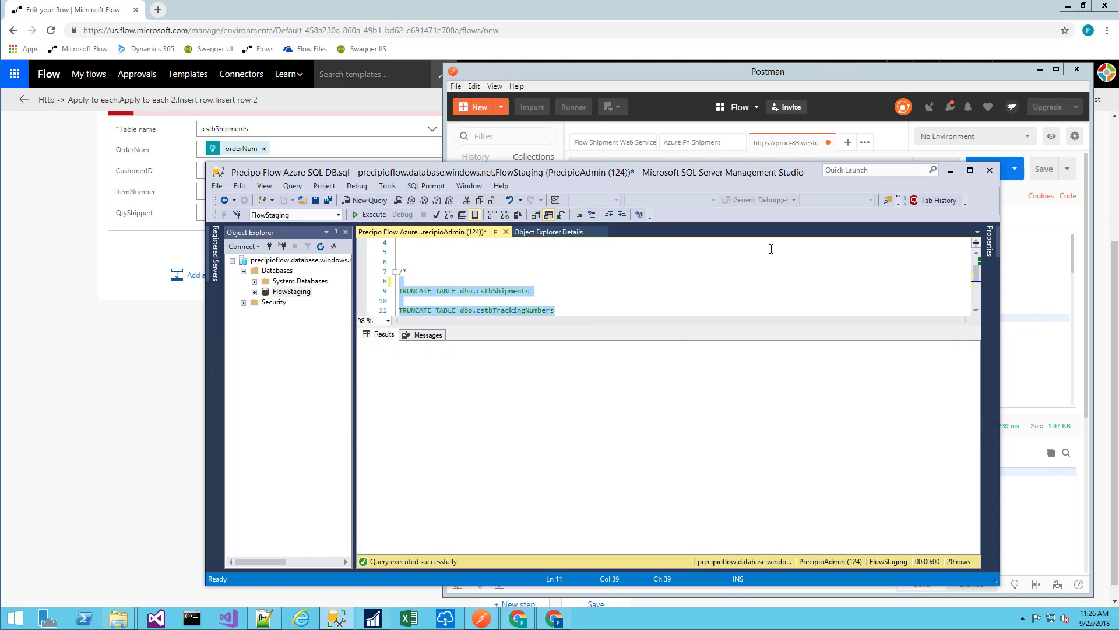
{"action": "left_click", "coordinate": [816, 252]}
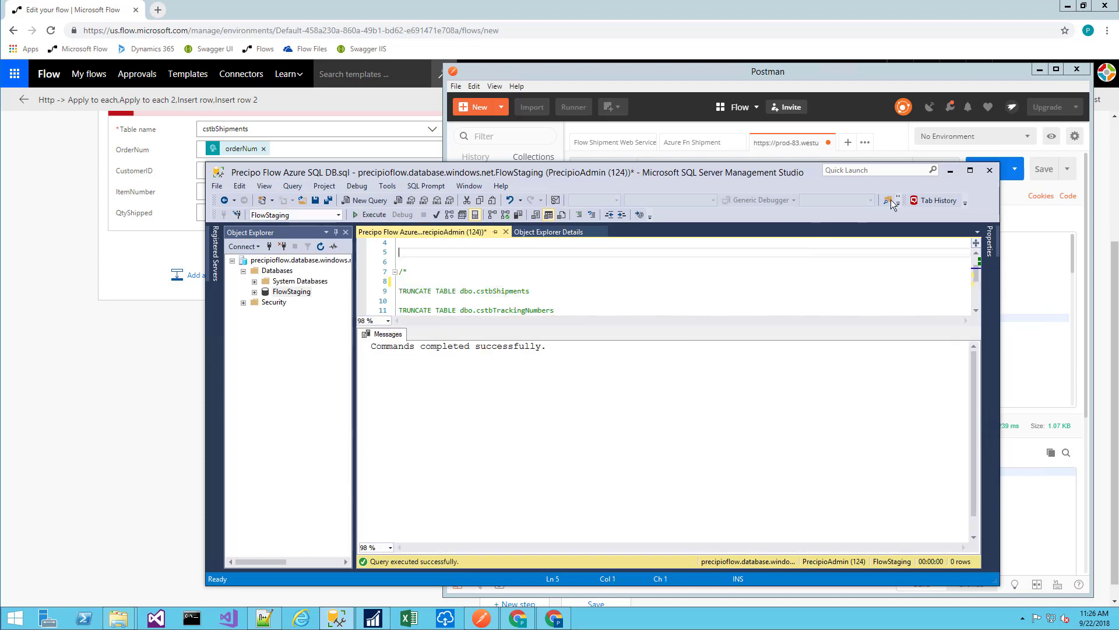
{"action": "left_click", "coordinate": [953, 171]}
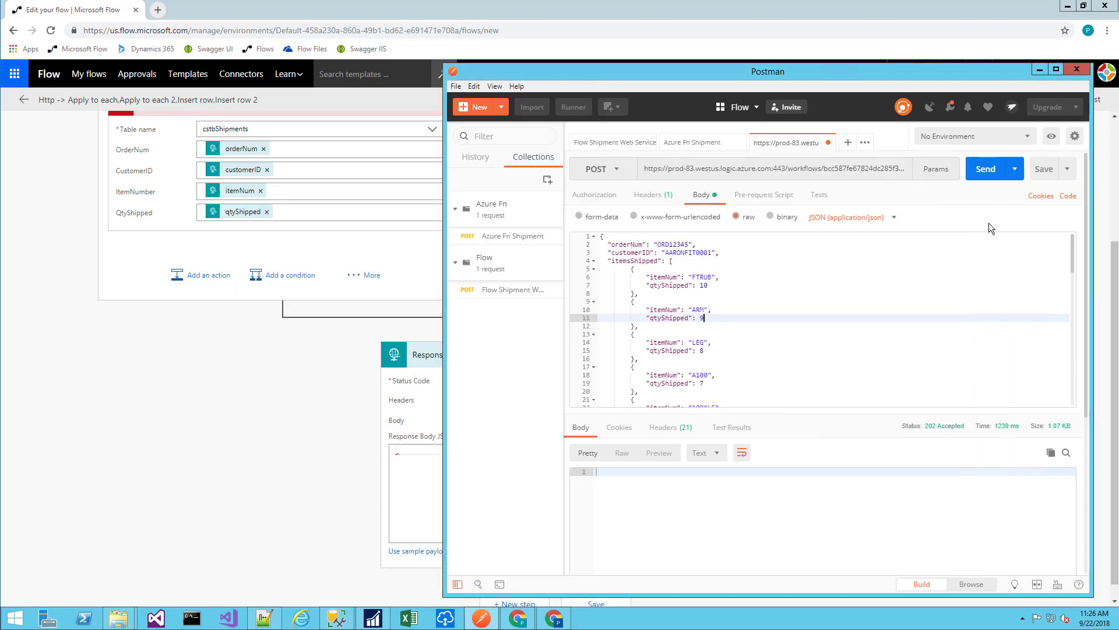
Send the ship notification POST request again and review the returned body and response time against the flow's Response action
{"action": "left_click", "coordinate": [988, 174]}
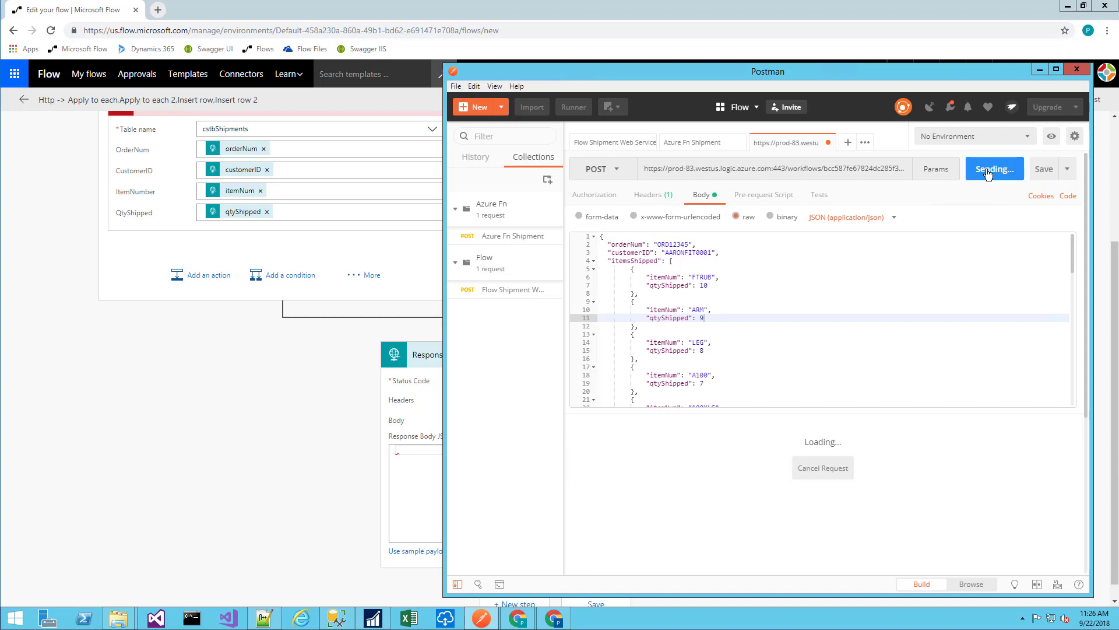
{"action": "scroll", "coordinate": [988, 174], "scroll_direction": "down", "scroll_amount": 1}
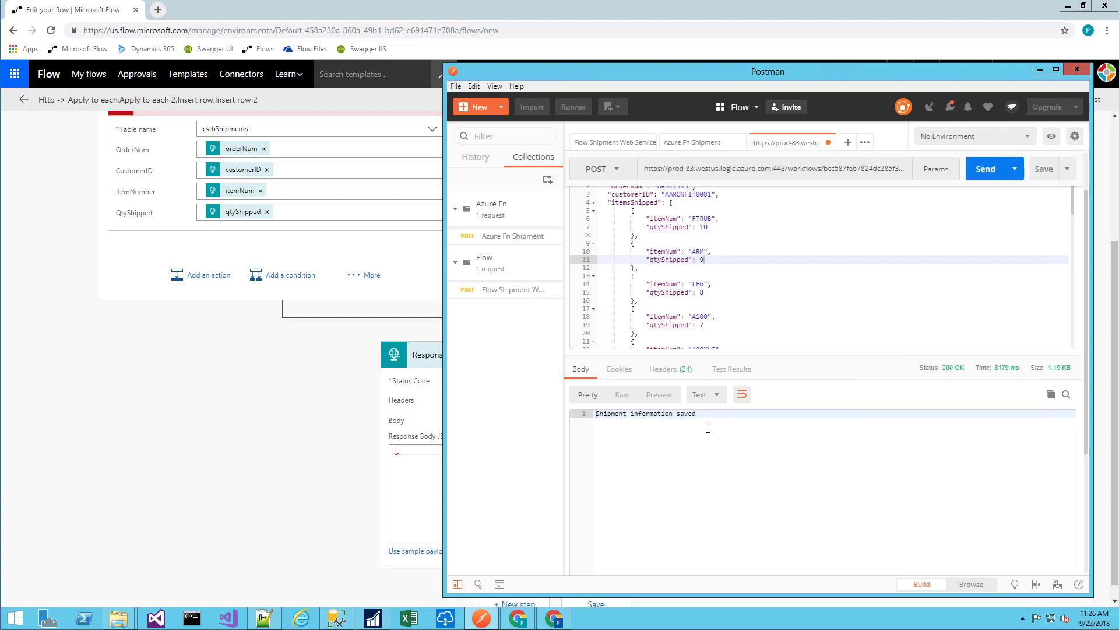
{"action": "left_click_drag", "start_coordinate": [709, 417], "coordinate": [582, 417]}
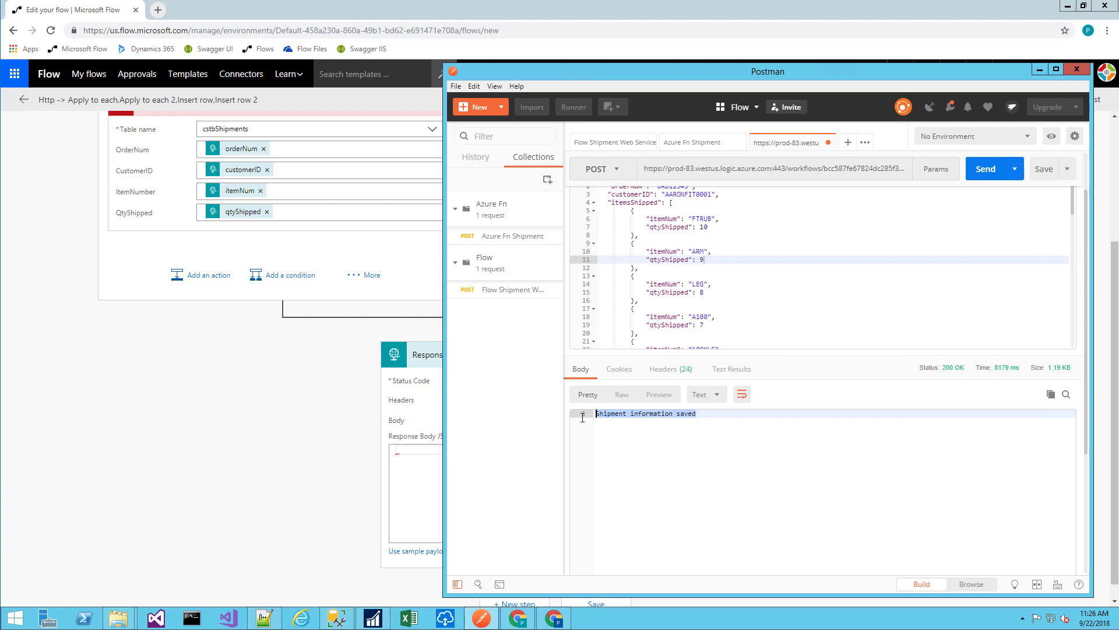
{"action": "left_click", "coordinate": [713, 443]}
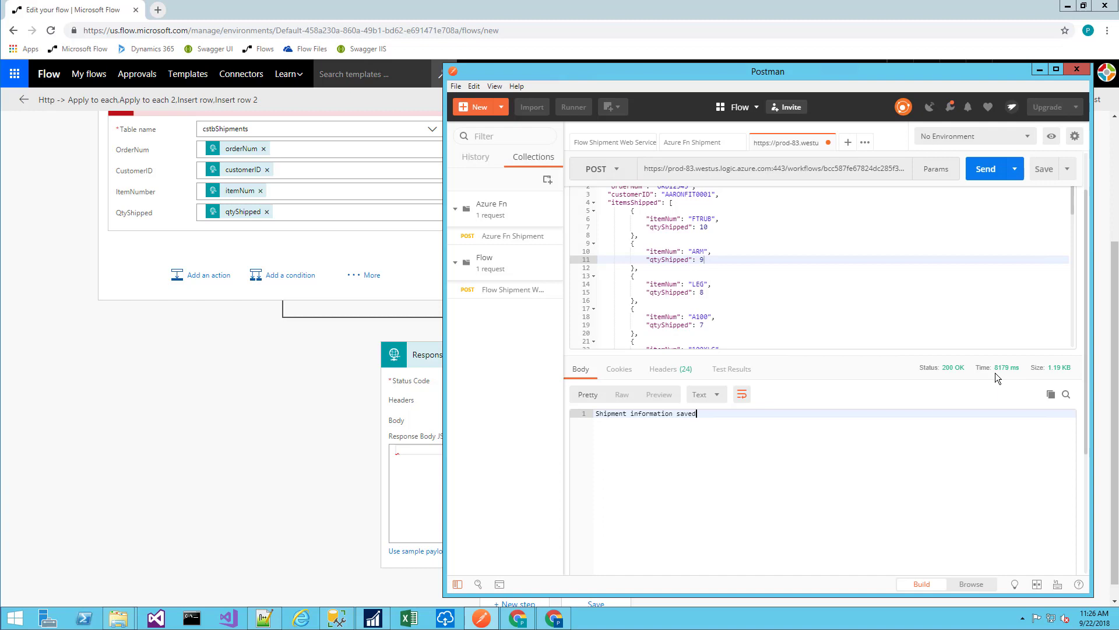
{"action": "left_click", "coordinate": [285, 396]}
{"action": "scroll", "coordinate": [285, 397], "scroll_direction": "up", "scroll_amount": 2}
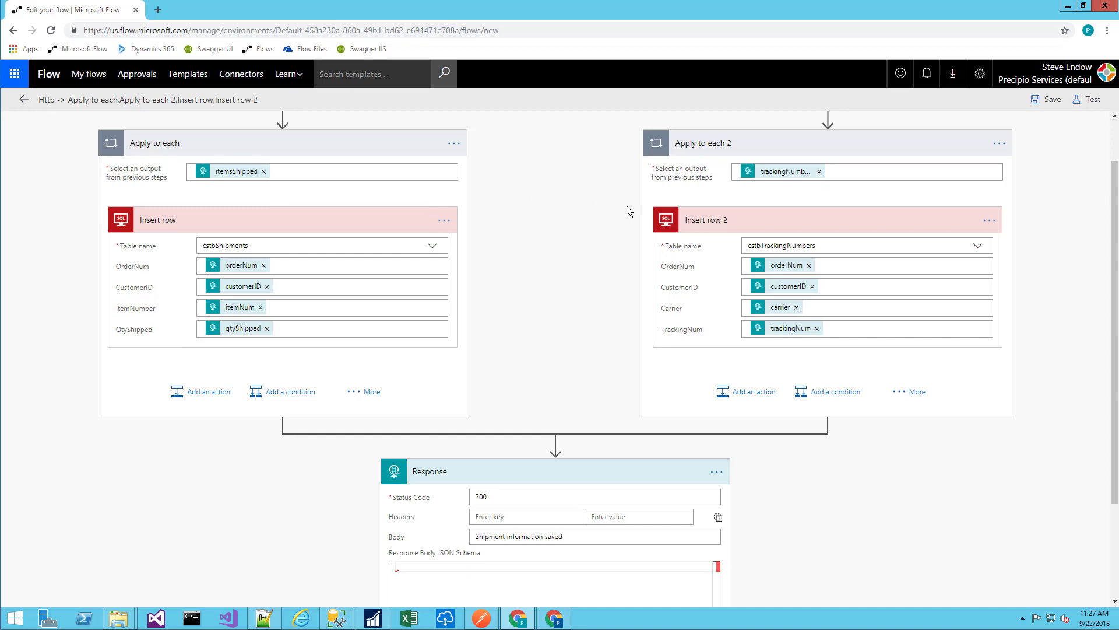
{"action": "scroll", "coordinate": [613, 302], "scroll_direction": "down", "scroll_amount": 3}
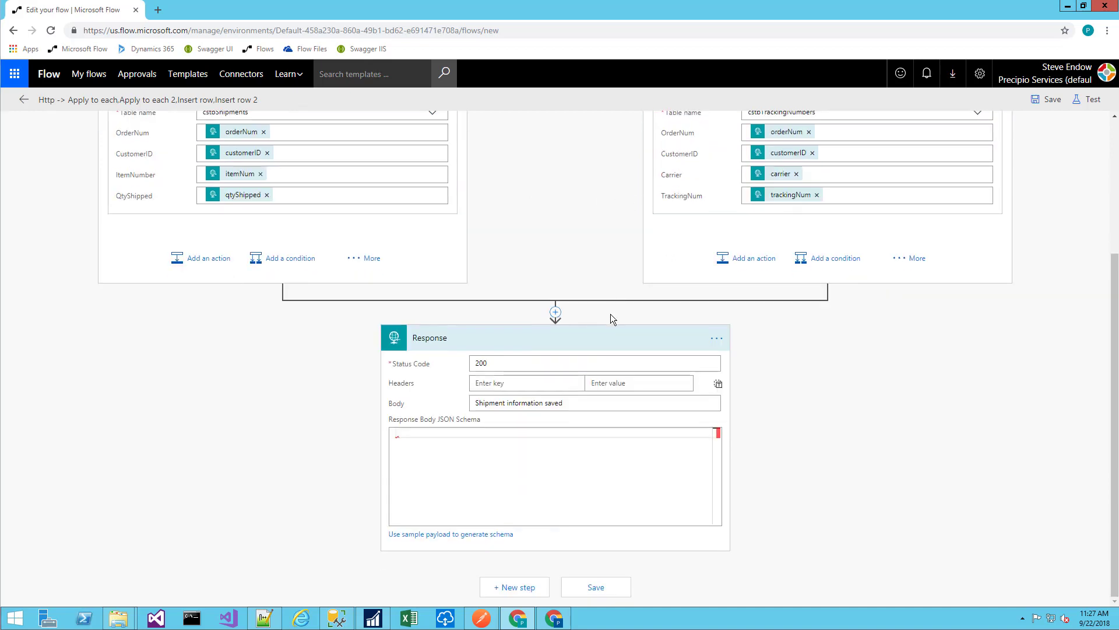
{"action": "left_click", "coordinate": [482, 618]}
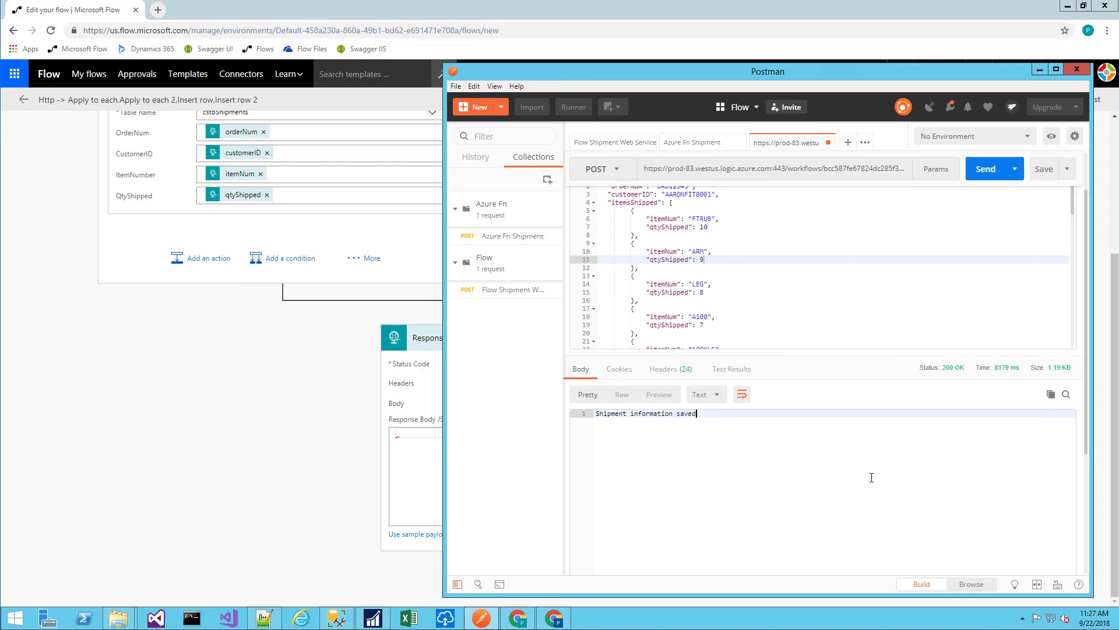
Switch to the flow, override the default concurrency of Apply to each, and raise its degree of parallelism to just past mid-range
{"action": "left_click", "coordinate": [292, 421]}
{"action": "scroll", "coordinate": [293, 421], "scroll_direction": "up", "scroll_amount": 4}
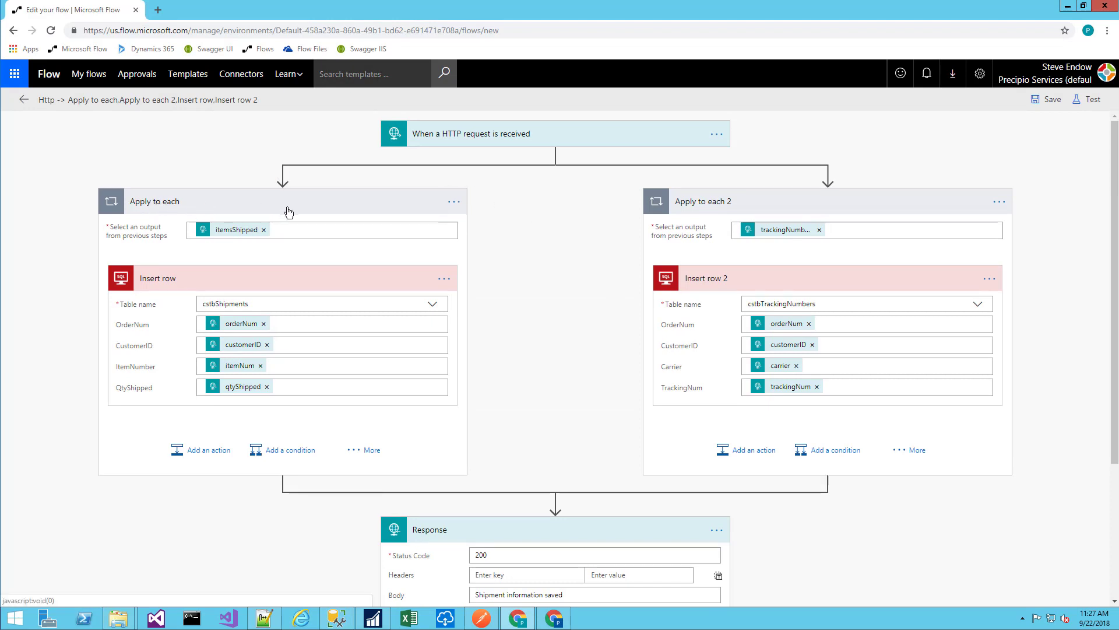
{"action": "left_click", "coordinate": [455, 204]}
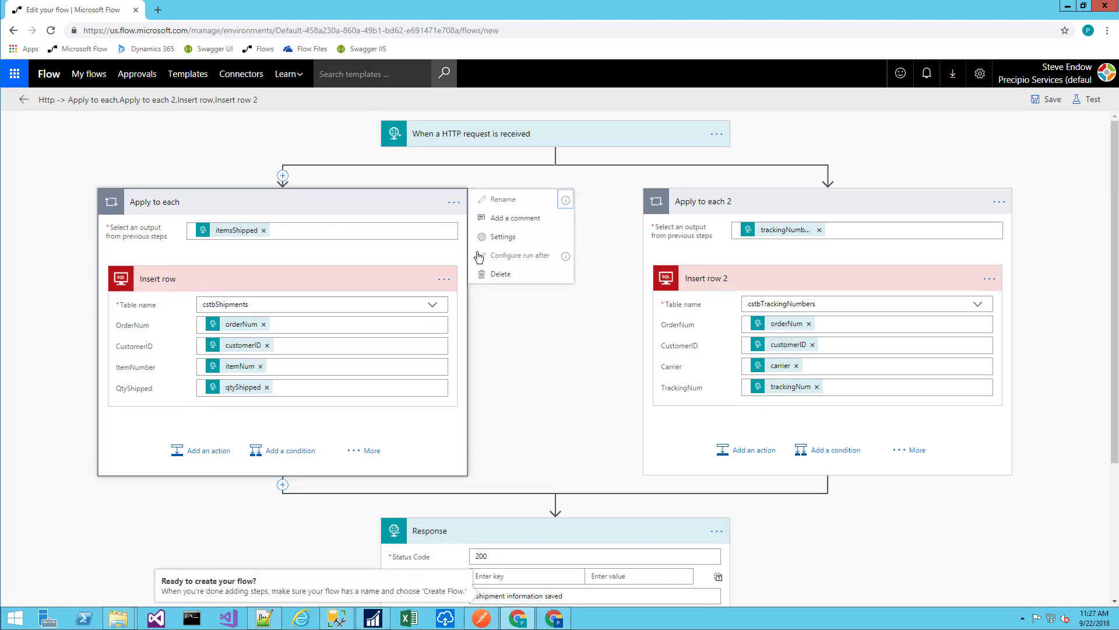
{"action": "key", "text": "Escape"}
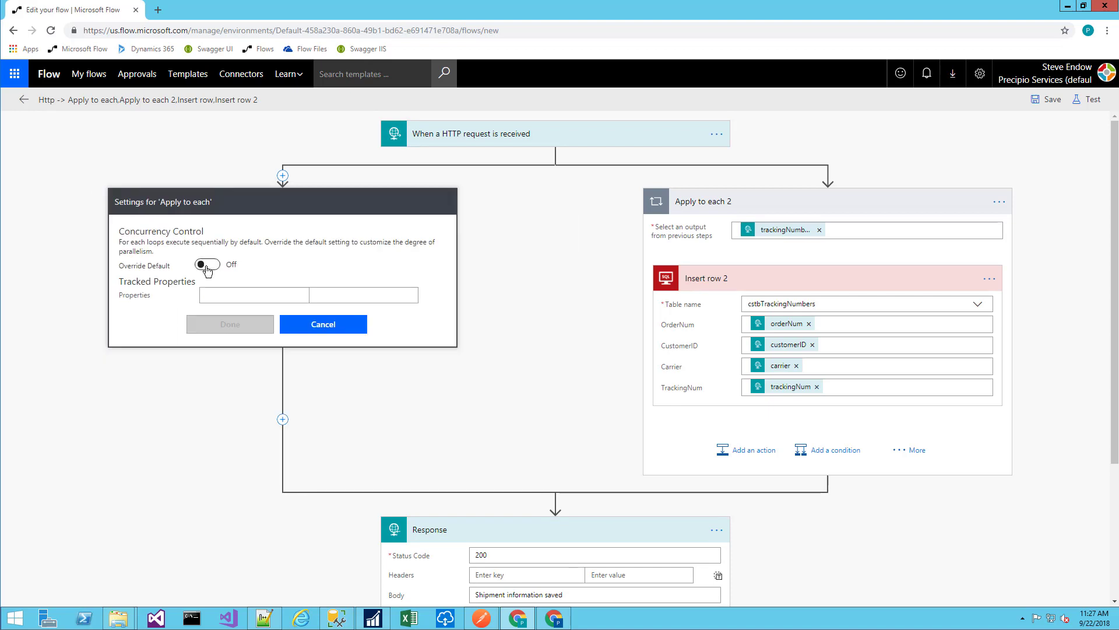
{"action": "left_click", "coordinate": [204, 265]}
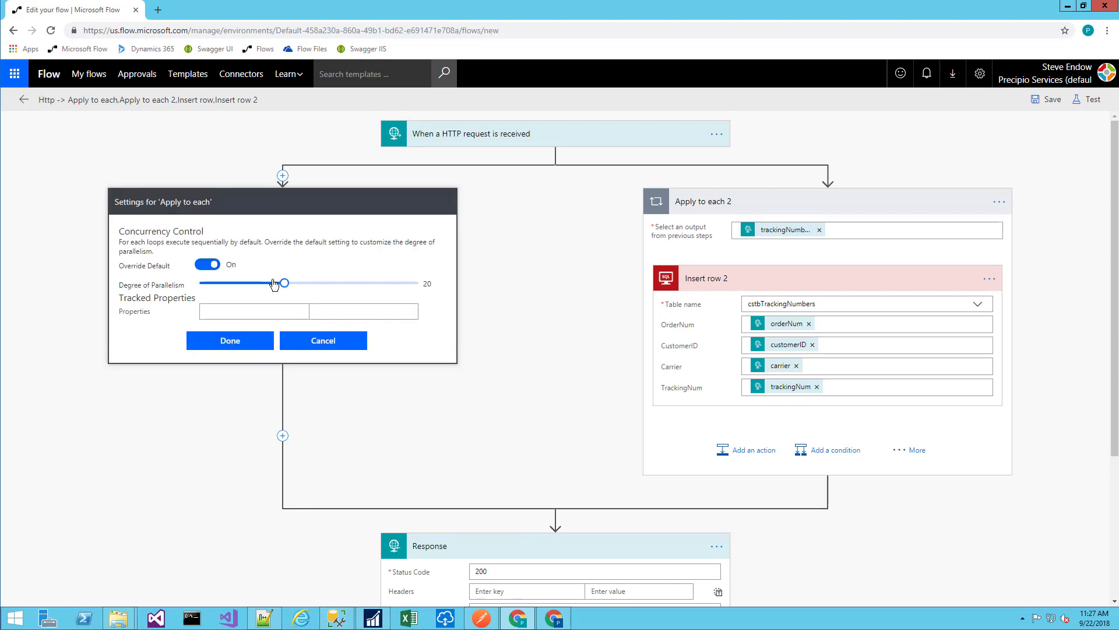
{"action": "left_click_drag", "start_coordinate": [286, 287], "coordinate": [329, 291]}
{"action": "left_click", "coordinate": [247, 348]}
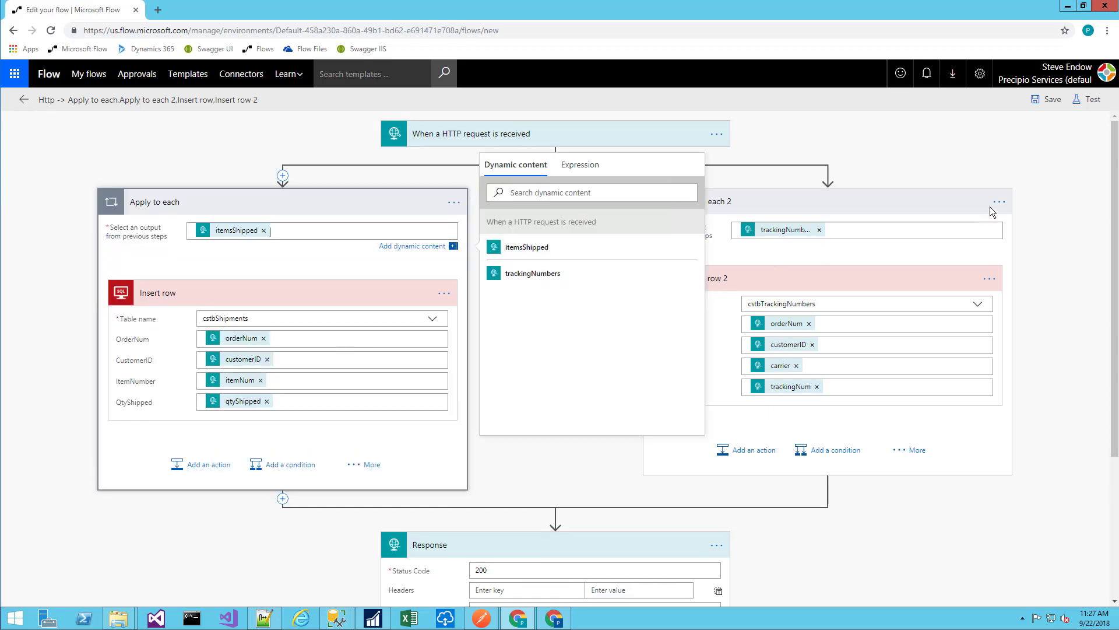
Override the default concurrency of Apply to each 2, raise its degree of parallelism to just past mid-range, and save the flow
{"action": "left_click", "coordinate": [1001, 204]}
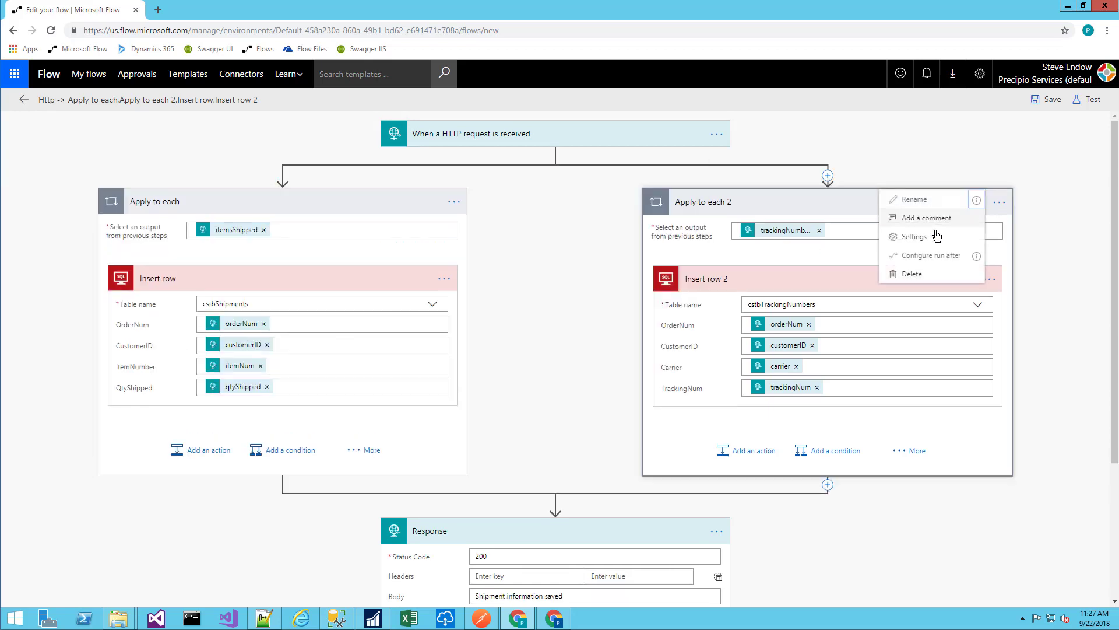
{"action": "left_click", "coordinate": [924, 244]}
{"action": "left_click", "coordinate": [757, 267]}
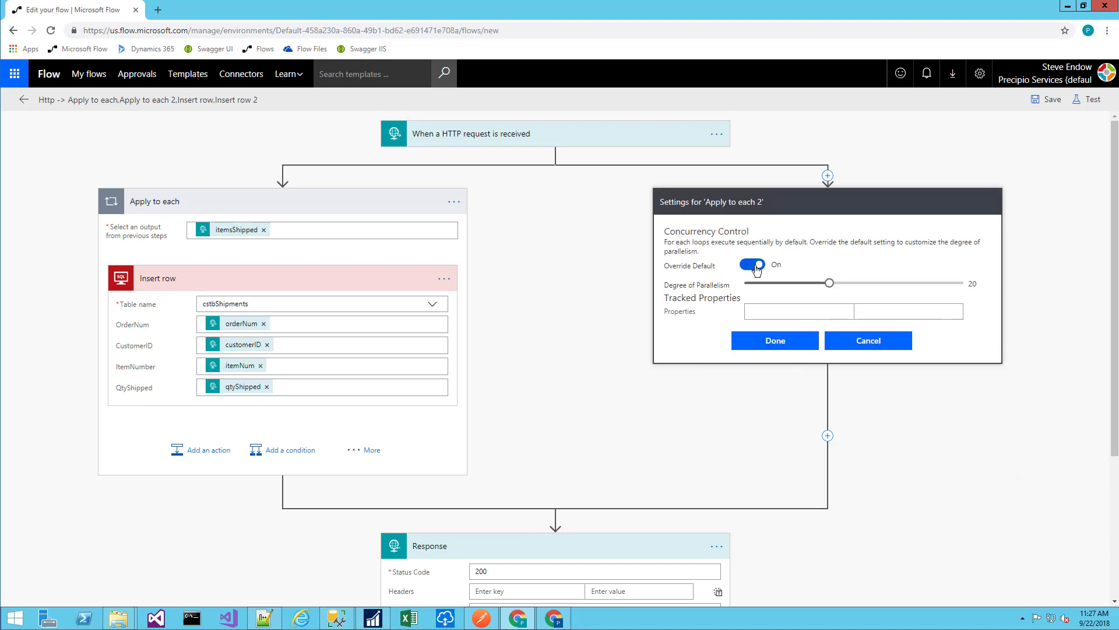
{"action": "left_click_drag", "start_coordinate": [829, 283], "coordinate": [874, 284]}
{"action": "left_click", "coordinate": [794, 341]}
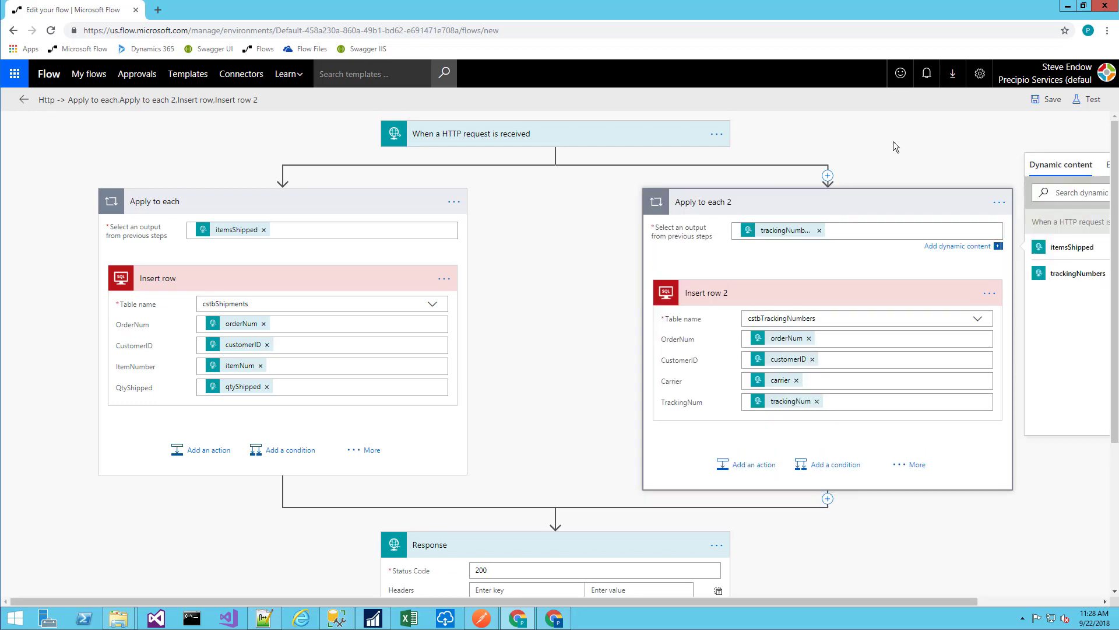
{"action": "left_click", "coordinate": [1046, 102]}
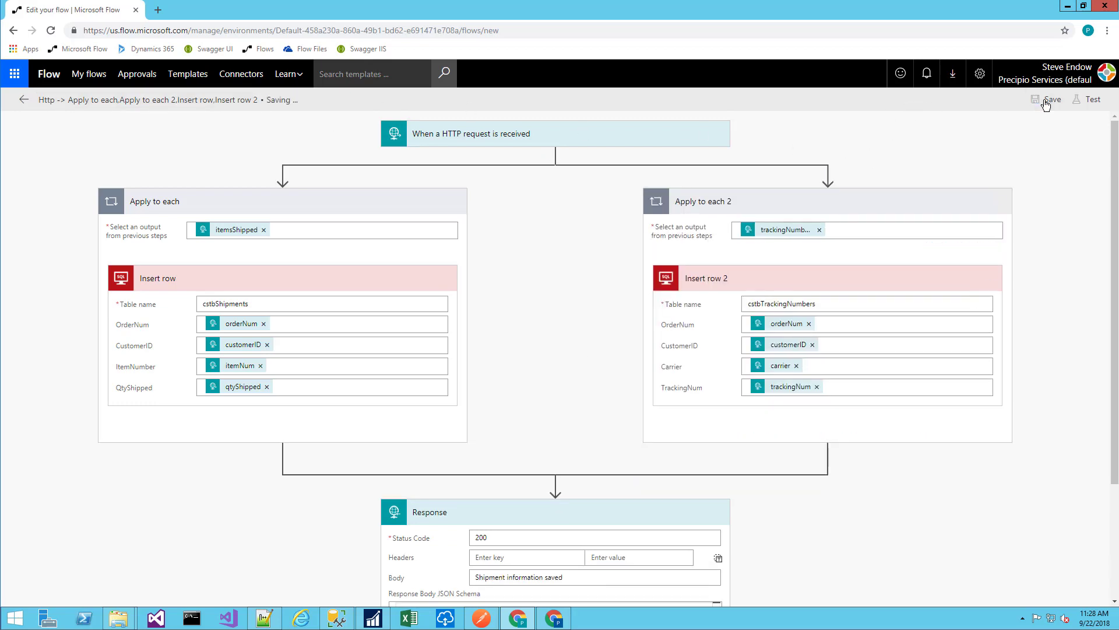
Switch to Postman and send the ship notification POST request three times to compare response times
{"action": "left_click", "coordinate": [482, 618]}
{"action": "left_click", "coordinate": [830, 286]}
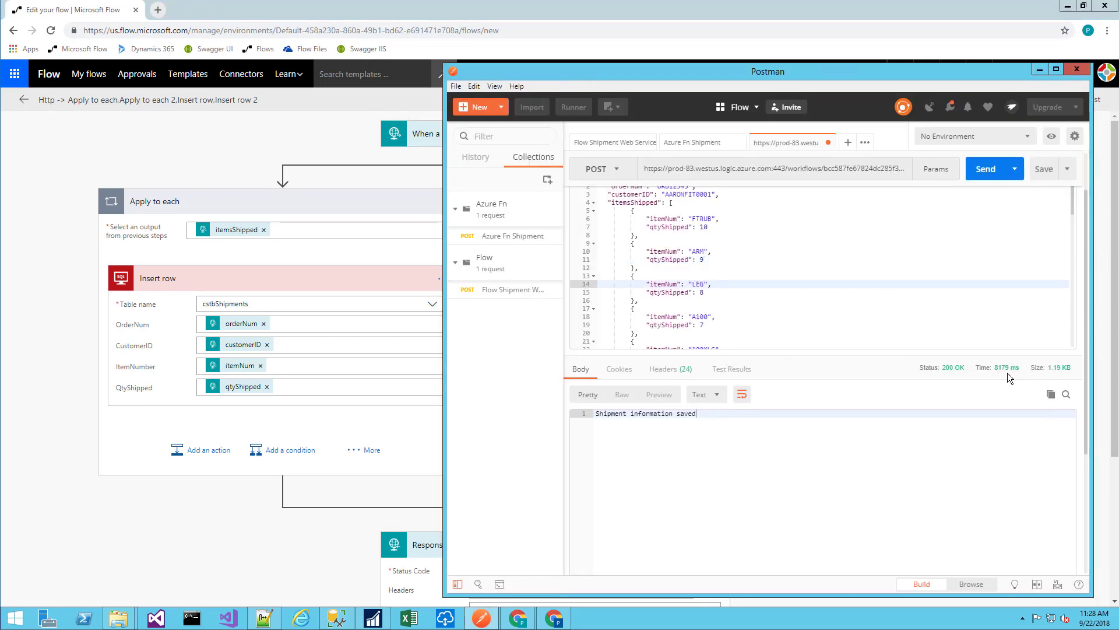
{"action": "left_click", "coordinate": [985, 170]}
{"action": "left_click", "coordinate": [984, 170]}
{"action": "left_click", "coordinate": [983, 171]}
Switch to SQL Server Management Studio and rerun the SELECT queries on dbo.cstbShipments and dbo.cstbTrackingNumbers
{"action": "left_click", "coordinate": [336, 618]}
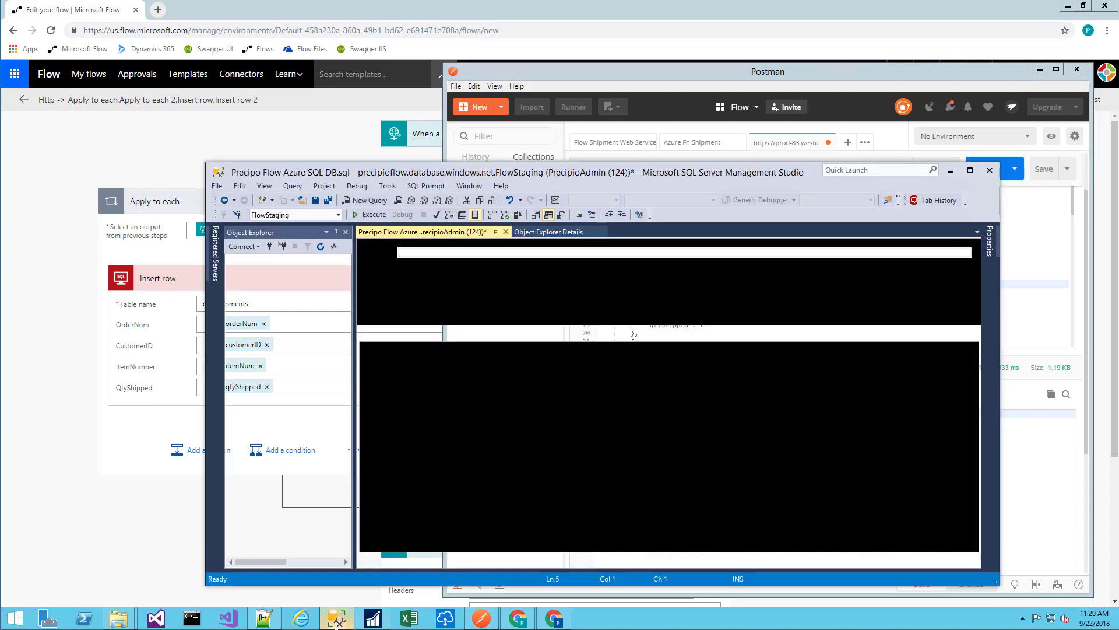
{"action": "scroll", "coordinate": [541, 269], "scroll_direction": "up", "scroll_amount": 1}
{"action": "left_click", "coordinate": [541, 269]}
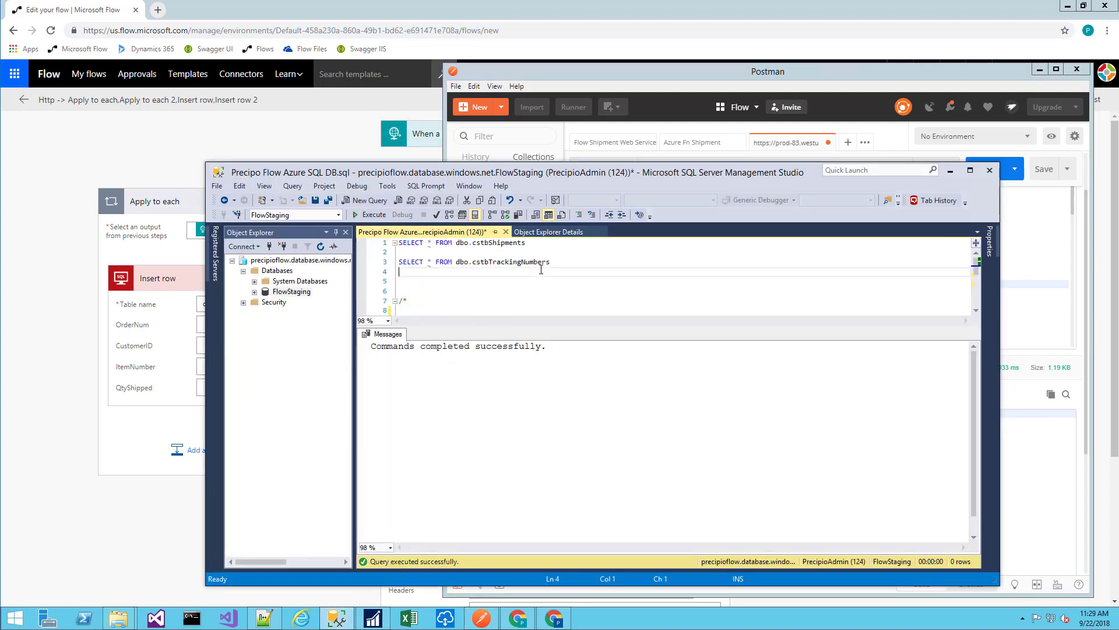
{"action": "key", "text": "F5"}
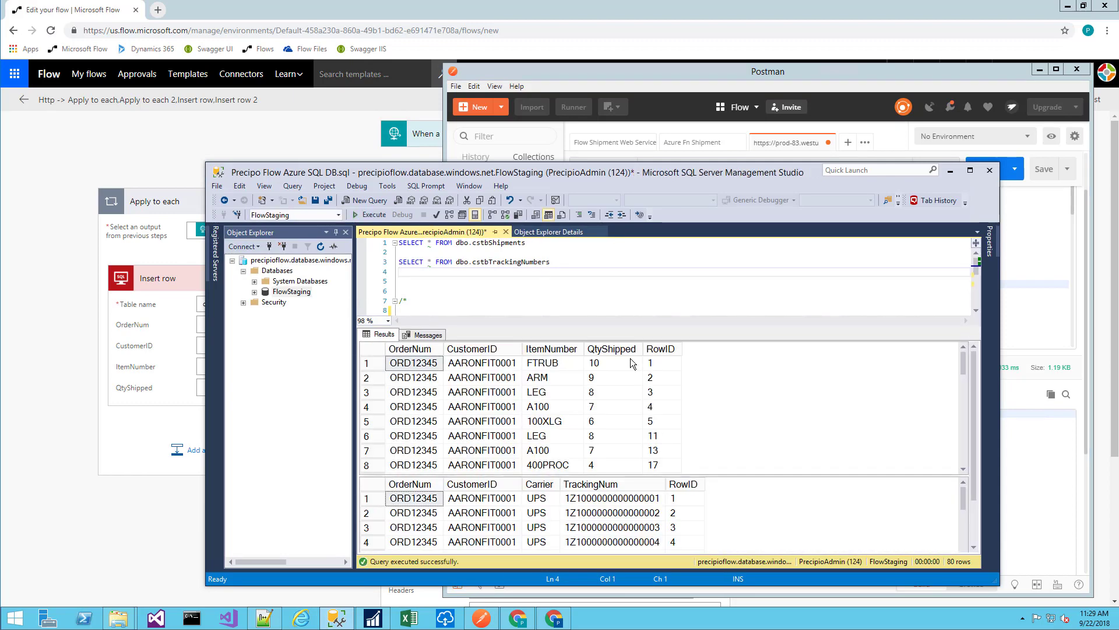
Examine the inserted rows in both result grids, then switch to Postman to check the last request's response time
{"action": "left_click", "coordinate": [615, 396]}
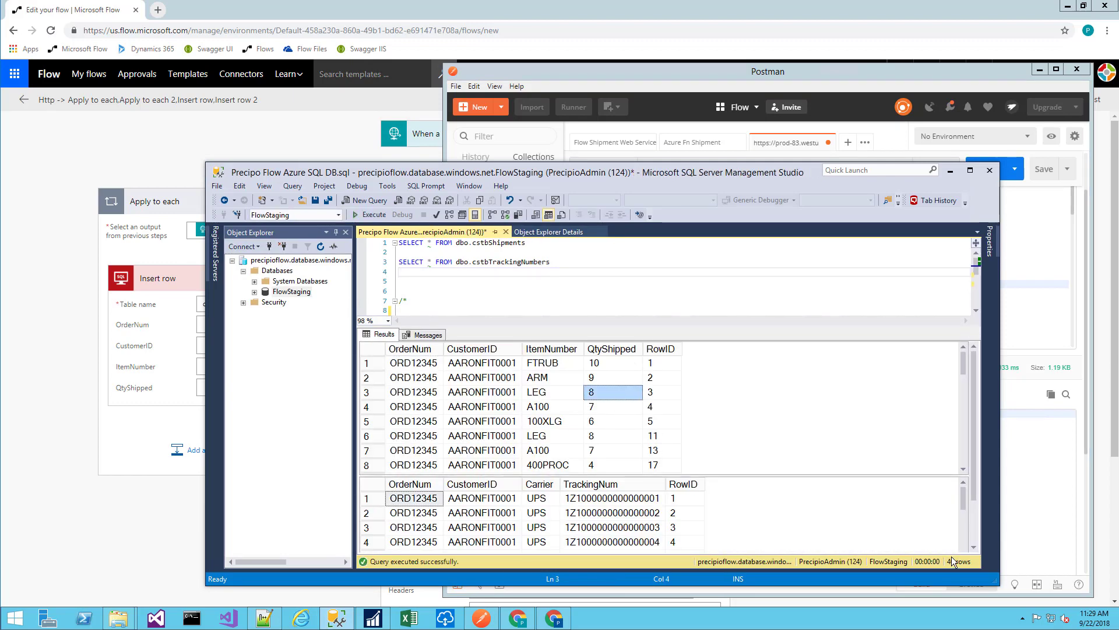
{"action": "left_click_drag", "start_coordinate": [649, 541], "coordinate": [646, 539]}
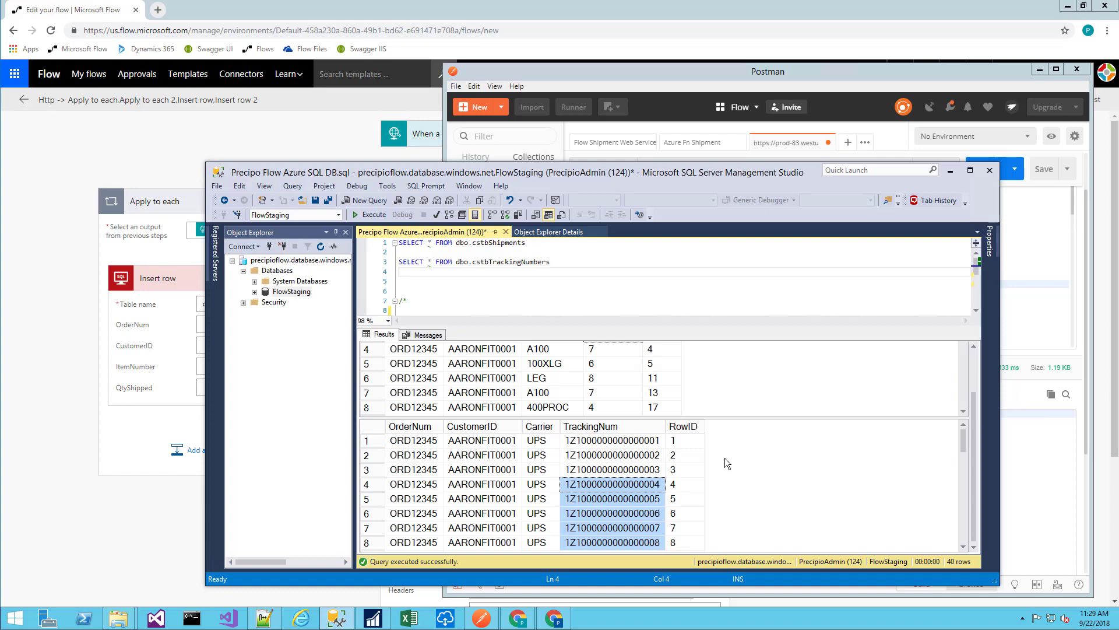
{"action": "scroll", "coordinate": [719, 370], "scroll_direction": "up", "scroll_amount": 2}
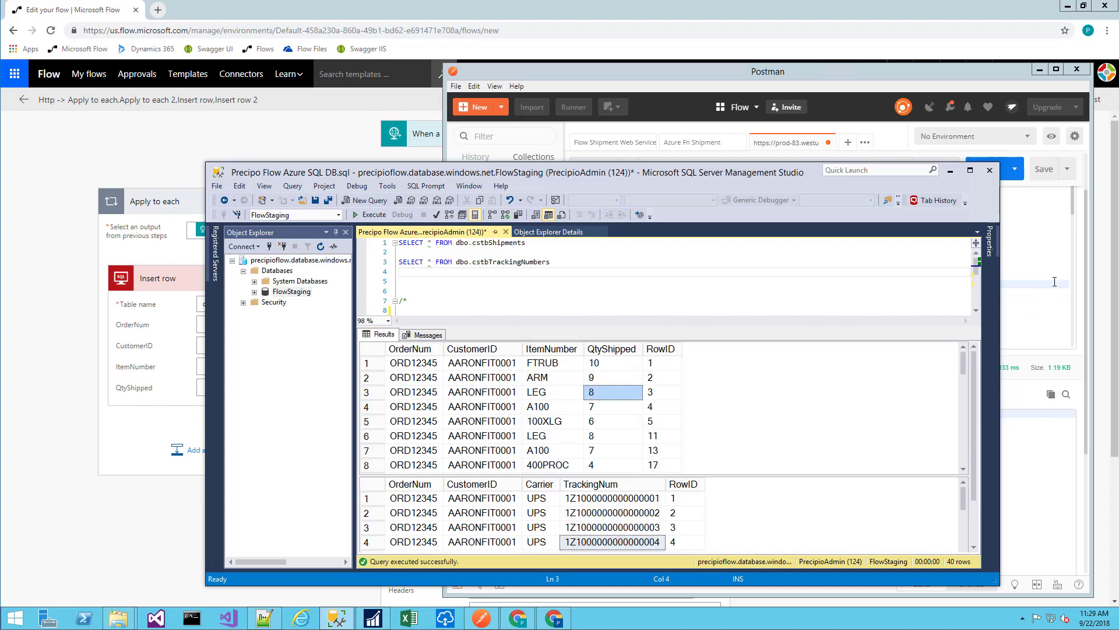
{"action": "left_click", "coordinate": [1026, 277]}
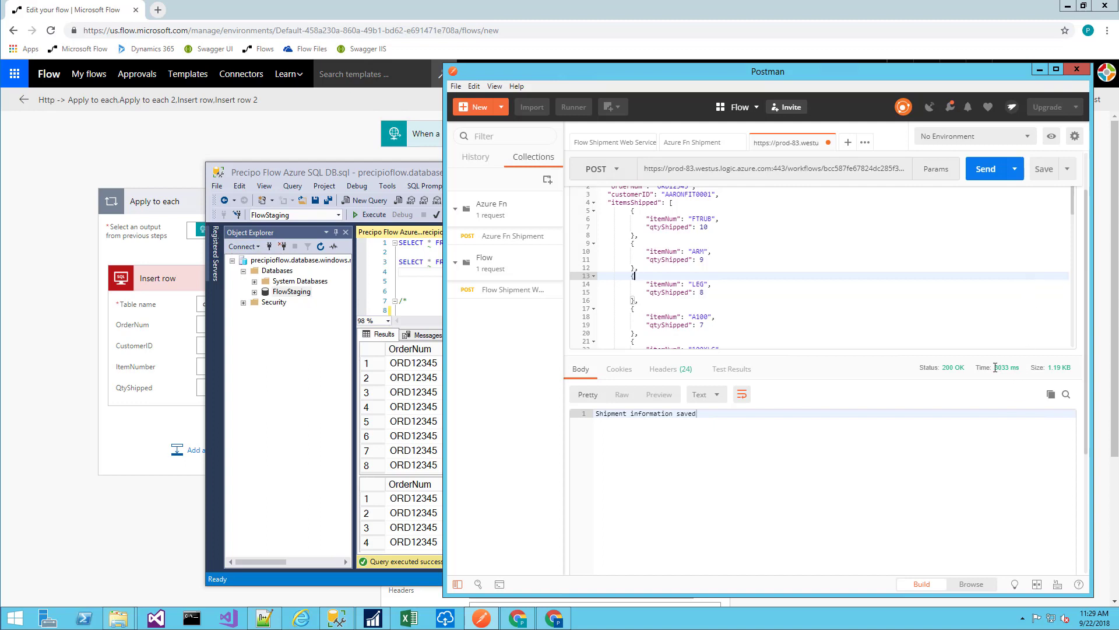
Switch to the flow and review its parallel Apply to each branches and the Response action
{"action": "left_click", "coordinate": [285, 140]}
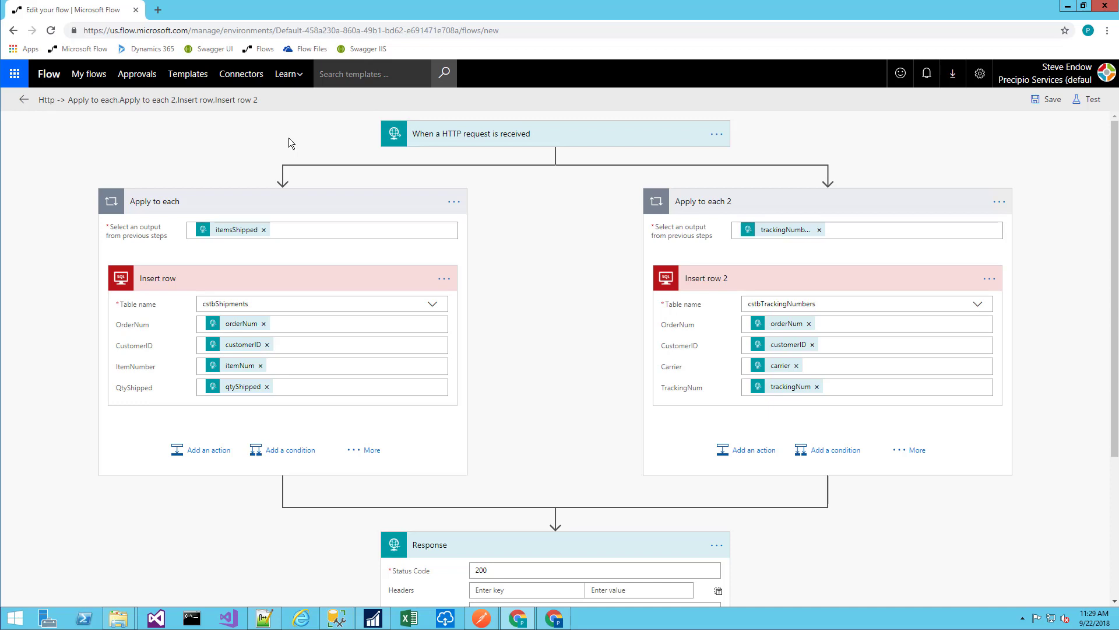
{"action": "scroll", "coordinate": [593, 292], "scroll_direction": "down", "scroll_amount": 3}
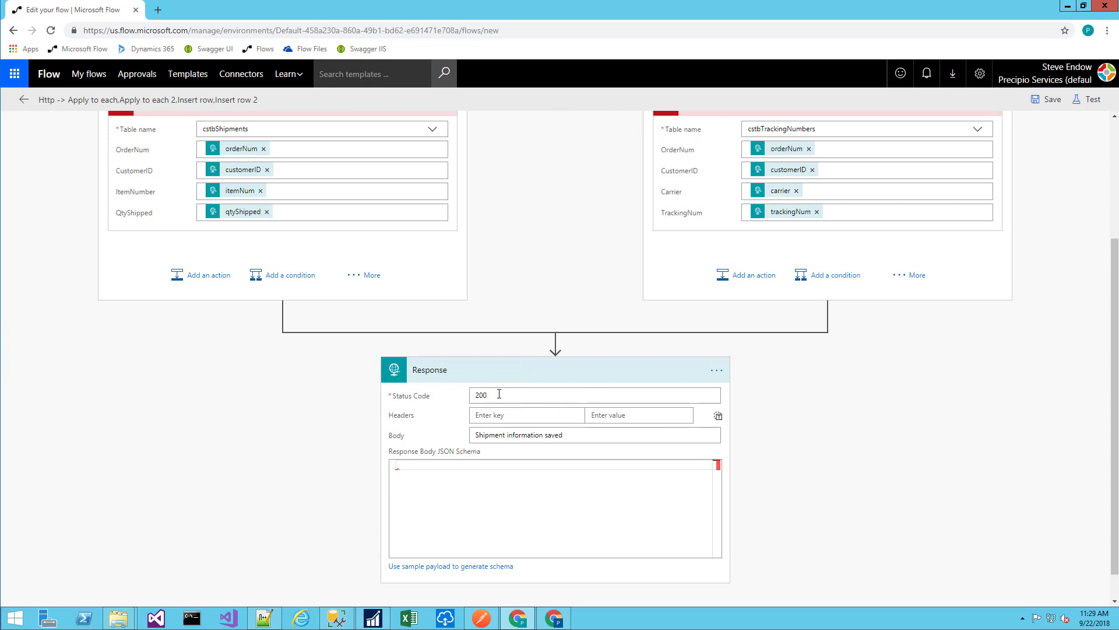
{"action": "scroll", "coordinate": [499, 394], "scroll_direction": "up", "scroll_amount": 3}
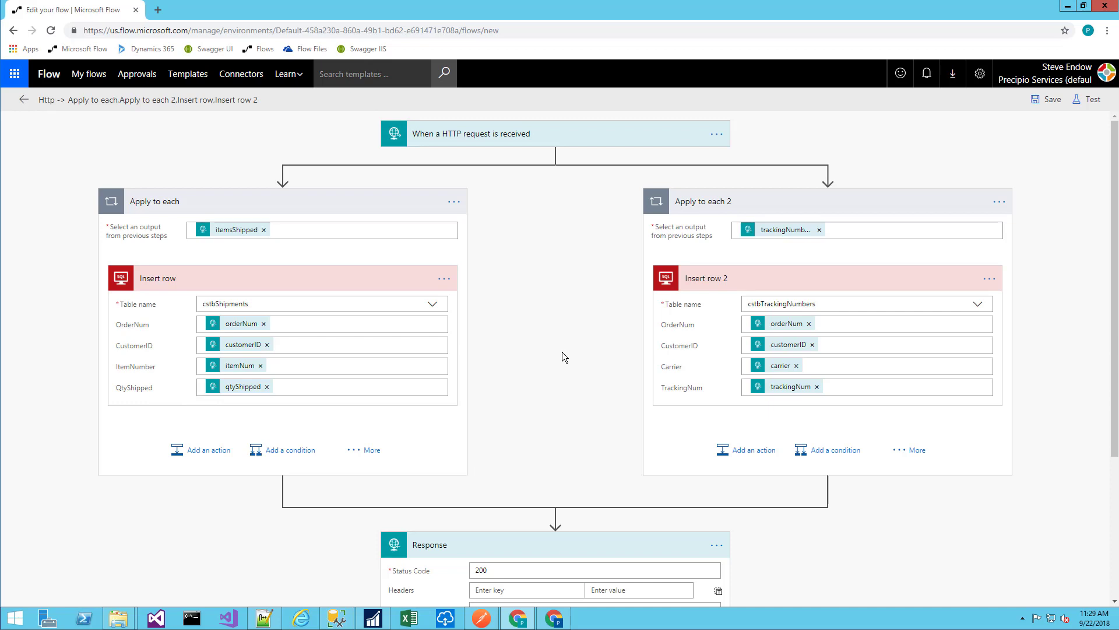
{"action": "scroll", "coordinate": [562, 352], "scroll_direction": "down", "scroll_amount": 3}
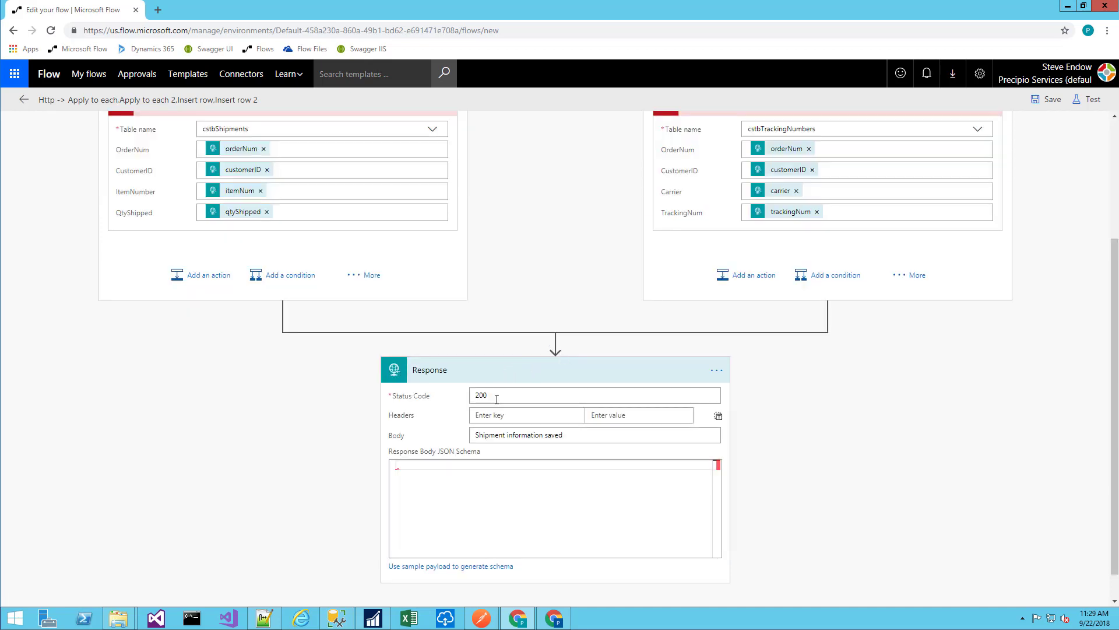
{"action": "scroll", "coordinate": [497, 398], "scroll_direction": "up", "scroll_amount": 3}
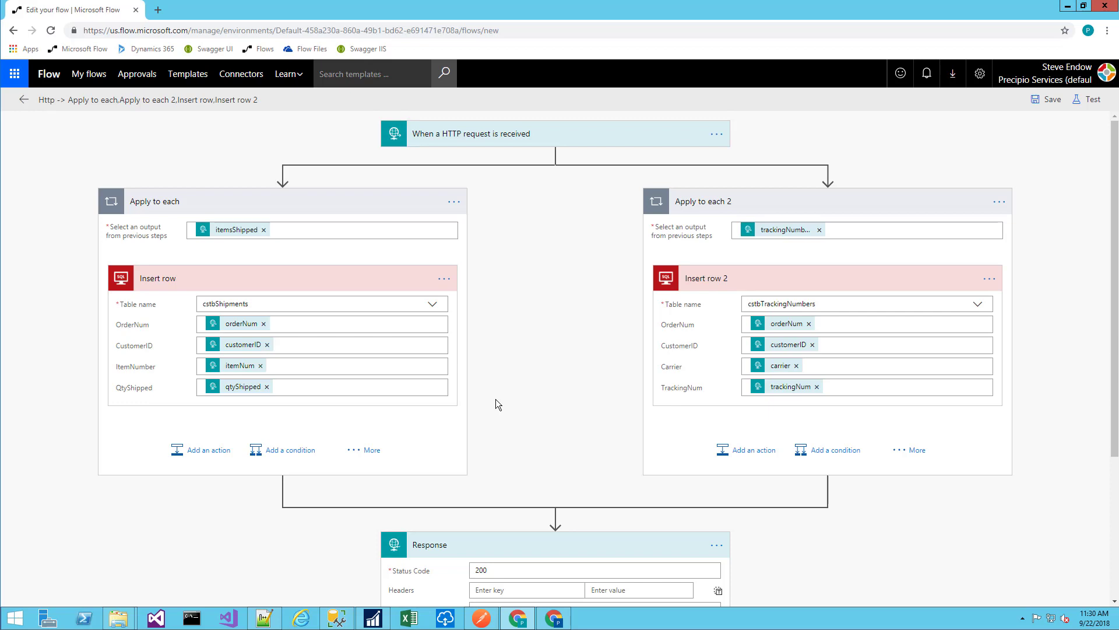
Switch to Postman, open the Azure Fn Shipment request, and review its JSON body from the start
{"action": "left_click", "coordinate": [482, 618]}
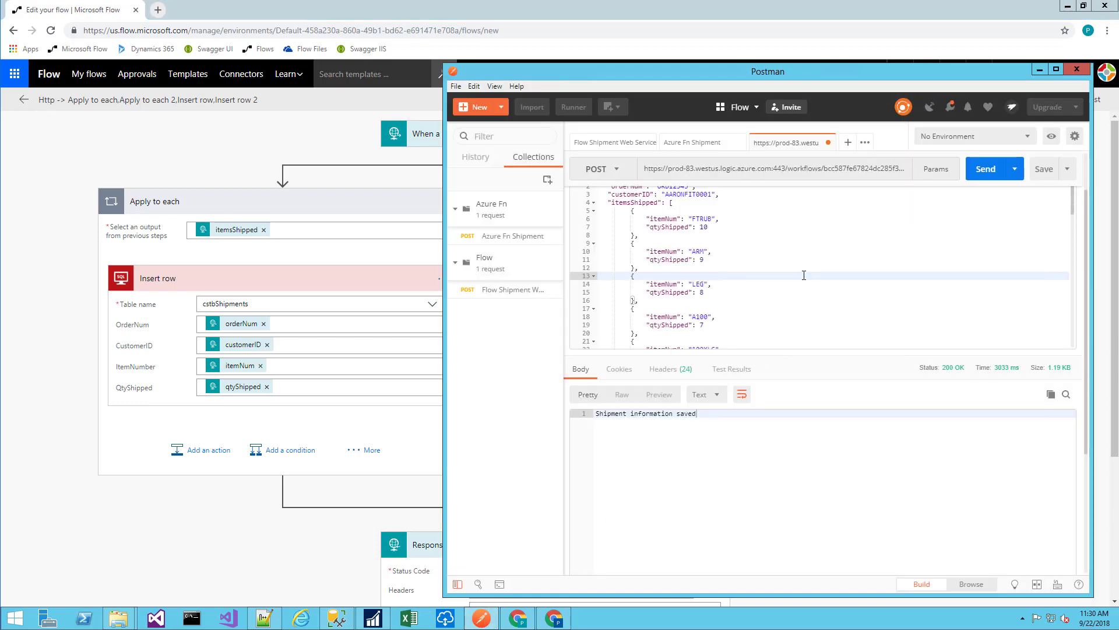
{"action": "left_click", "coordinate": [702, 149]}
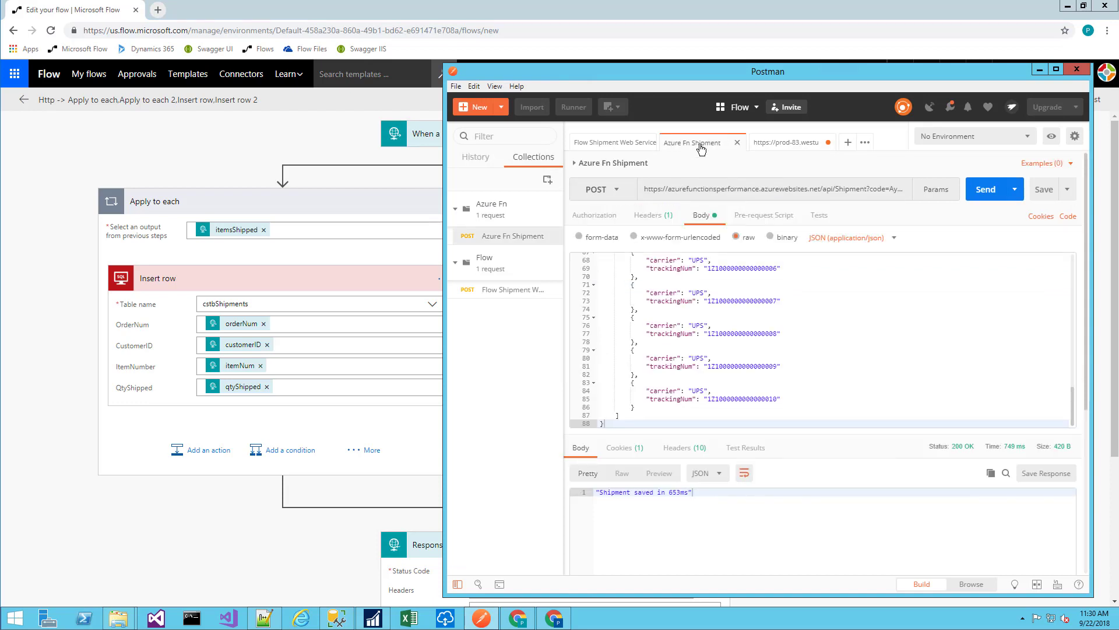
{"action": "scroll", "coordinate": [849, 339], "scroll_direction": "up", "scroll_amount": 10}
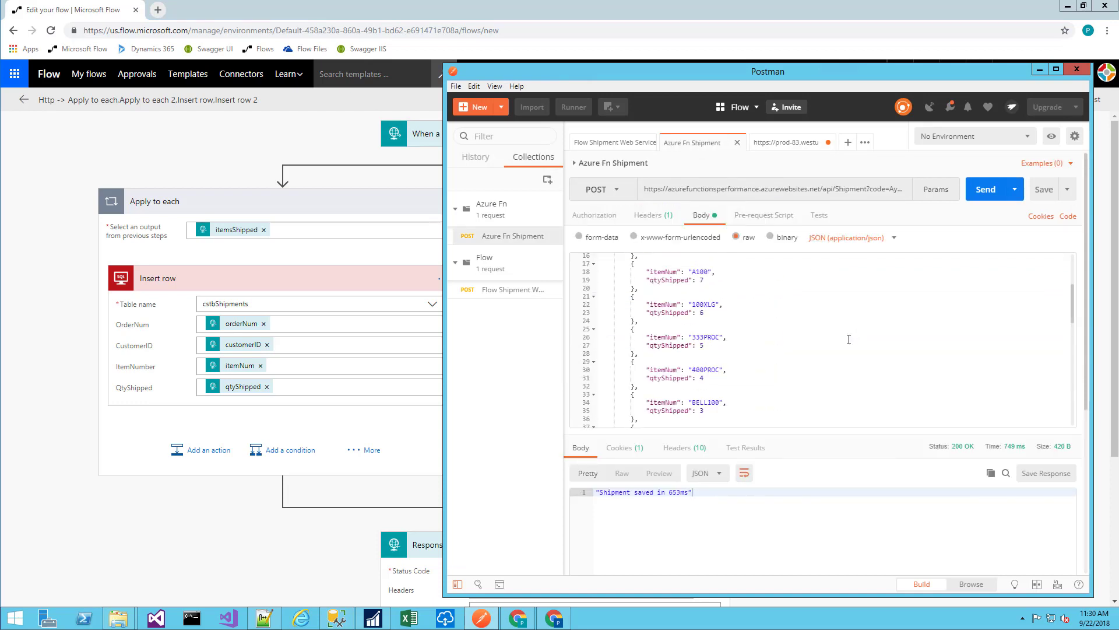
{"action": "scroll", "coordinate": [849, 339], "scroll_direction": "up", "scroll_amount": 3}
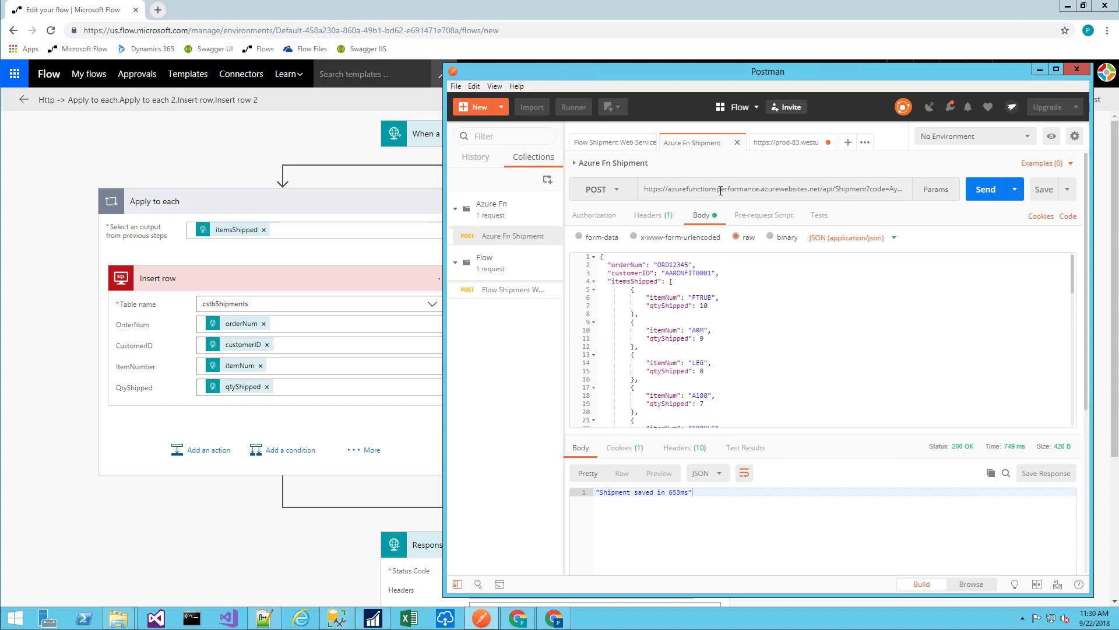
Switch to SQL Server Management Studio and rerun the SELECT queries on both tables
{"action": "left_click", "coordinate": [337, 618]}
{"action": "left_click", "coordinate": [594, 263]}
{"action": "key", "text": "F5"}
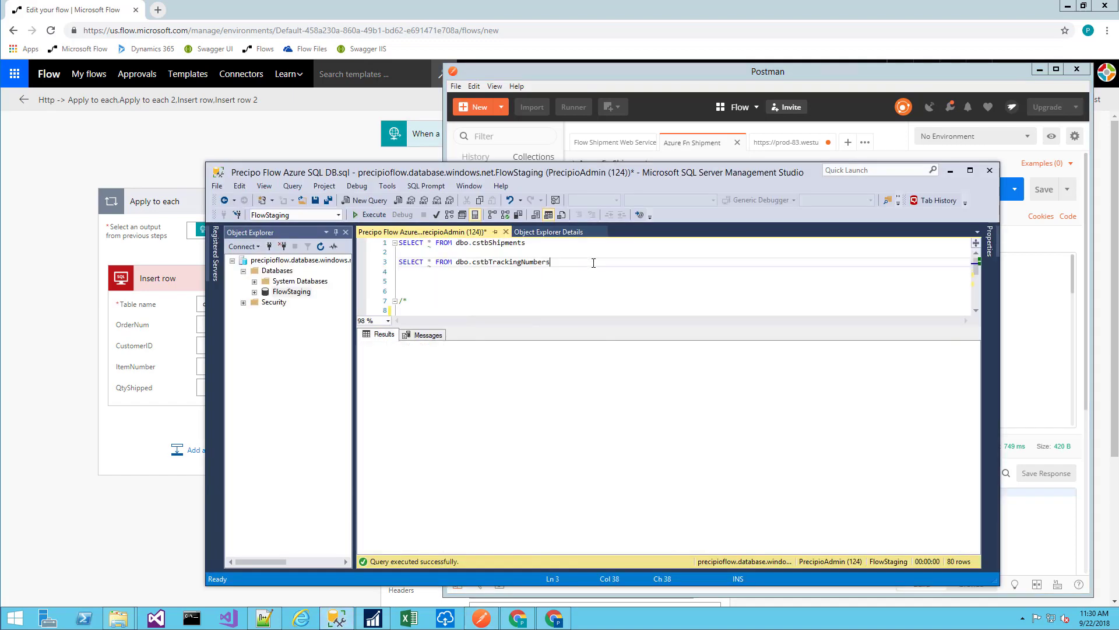
Run only the commented TRUNCATE TABLE statements to empty dbo.cstbShipments and dbo.cstbTrackingNumbers
{"action": "left_click", "coordinate": [547, 283]}
{"action": "scroll", "coordinate": [547, 282], "scroll_direction": "down", "scroll_amount": 2}
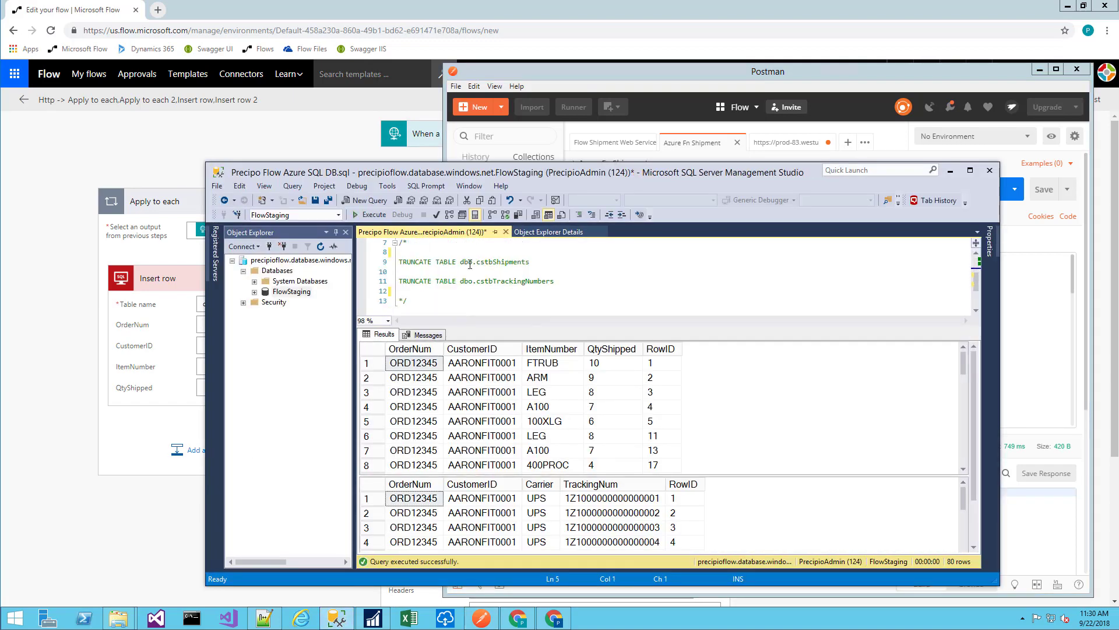
{"action": "left_click", "coordinate": [467, 252]}
{"action": "left_click", "coordinate": [586, 287], "text": "shift"}
{"action": "key", "text": "F5"}
Rerun the SELECT queries to check the truncated dbo.cstbShipments and dbo.cstbTrackingNumbers tables
{"action": "scroll", "coordinate": [583, 262], "scroll_direction": "up", "scroll_amount": 2}
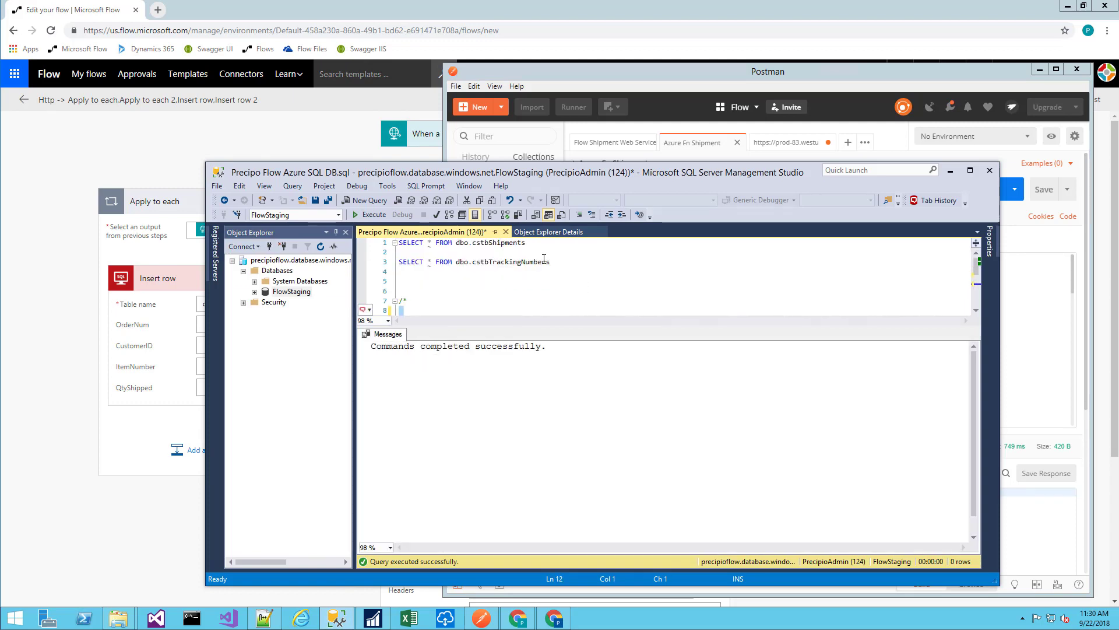
{"action": "left_click", "coordinate": [540, 261]}
{"action": "key", "text": "F5"}
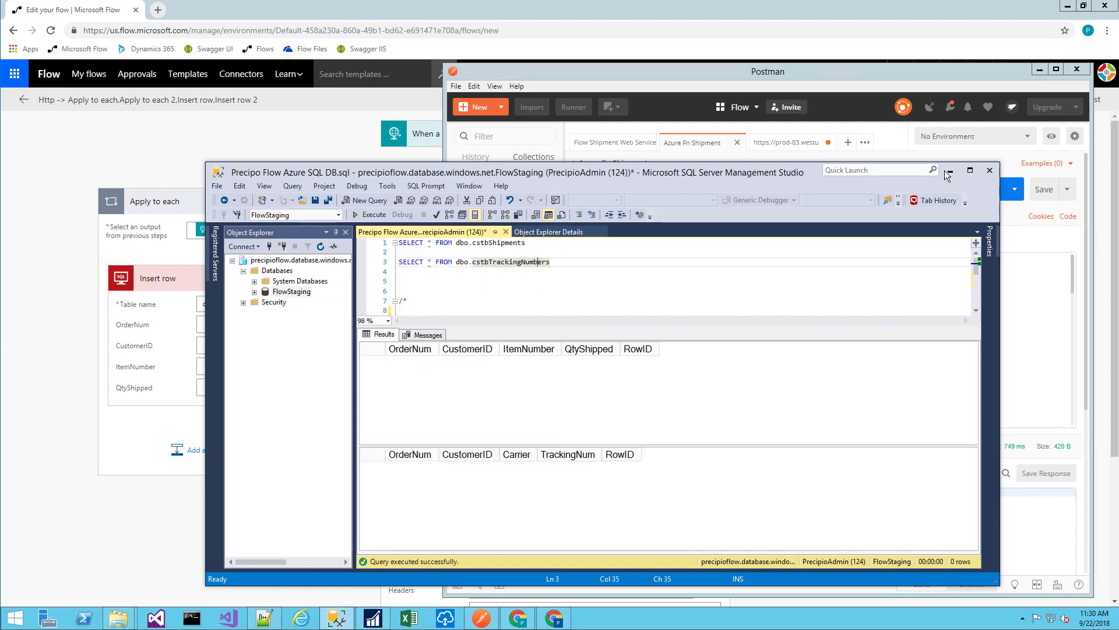
Return to Postman and send the Azure Fn Shipment request twice and the flow's ship notification request once to compare response times
{"action": "left_click", "coordinate": [949, 170]}
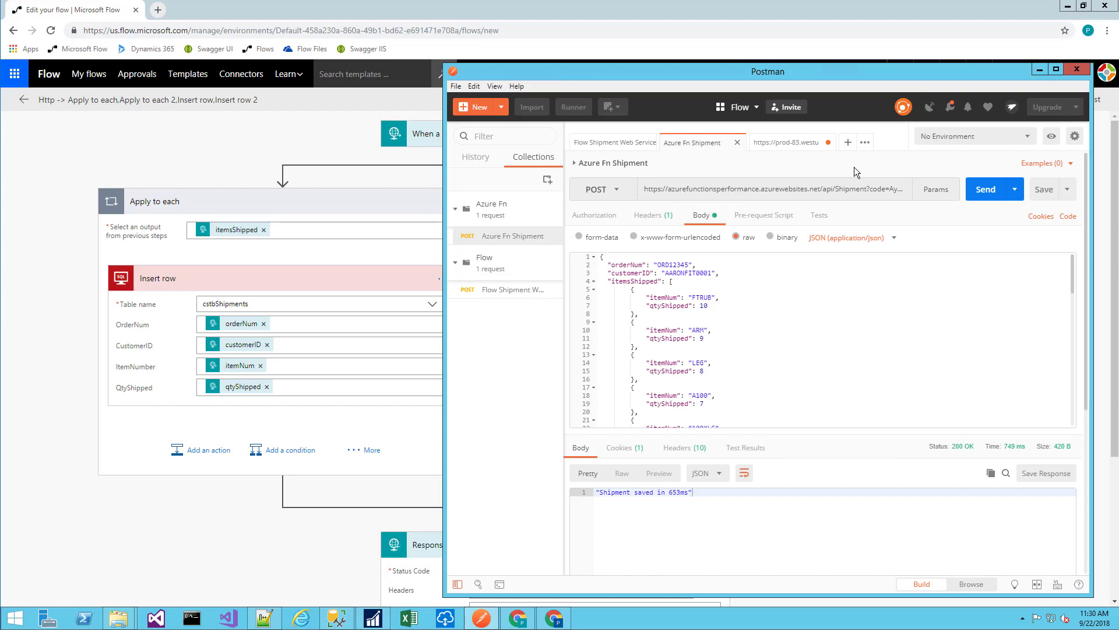
{"action": "left_click", "coordinate": [982, 193]}
{"action": "left_click", "coordinate": [993, 195]}
{"action": "left_click_drag", "start_coordinate": [669, 493], "coordinate": [682, 493]}
{"action": "left_click", "coordinate": [731, 494]}
{"action": "left_click", "coordinate": [774, 357]}
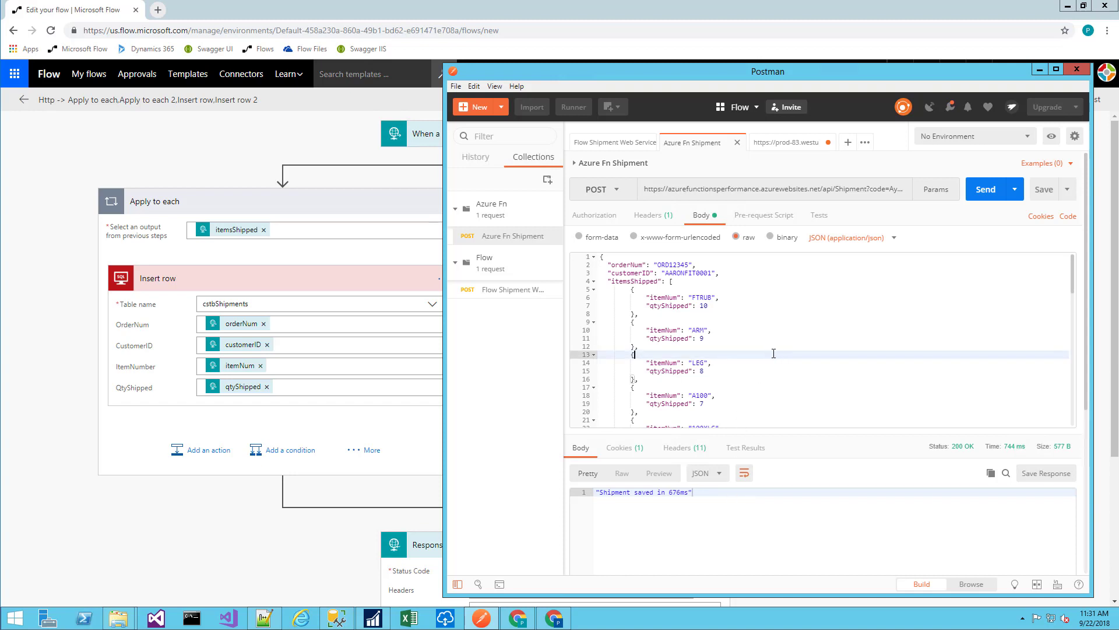
{"action": "left_click", "coordinate": [781, 143]}
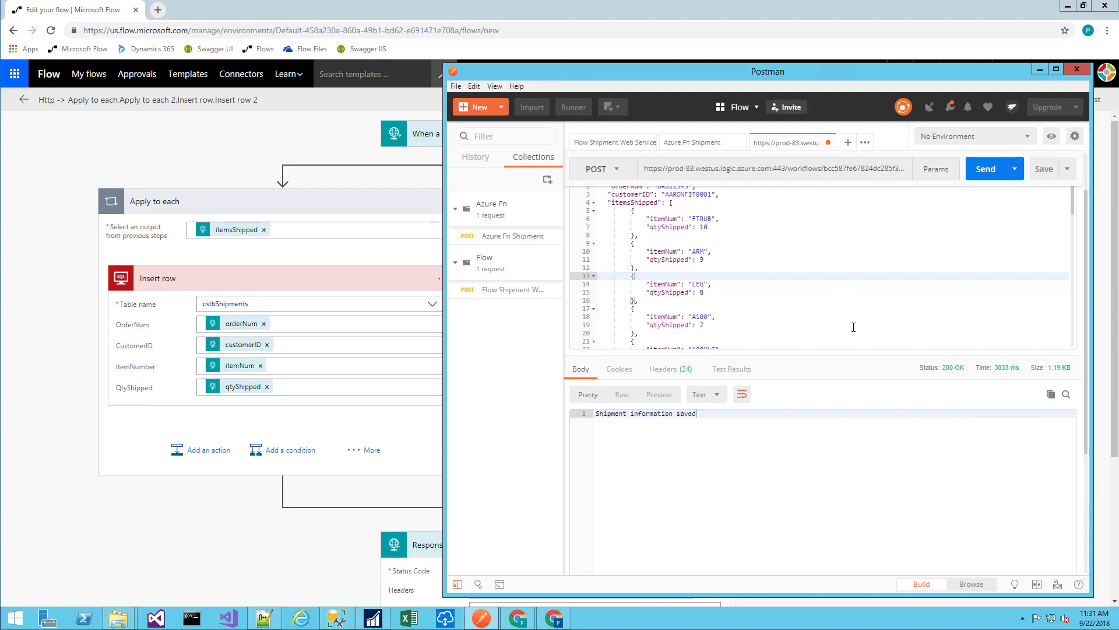
{"action": "left_click", "coordinate": [986, 170]}
Switch to SQL Server Management Studio, rerun the SELECT queries to examine the newly inserted rows, and return to the flow
{"action": "left_click", "coordinate": [334, 619]}
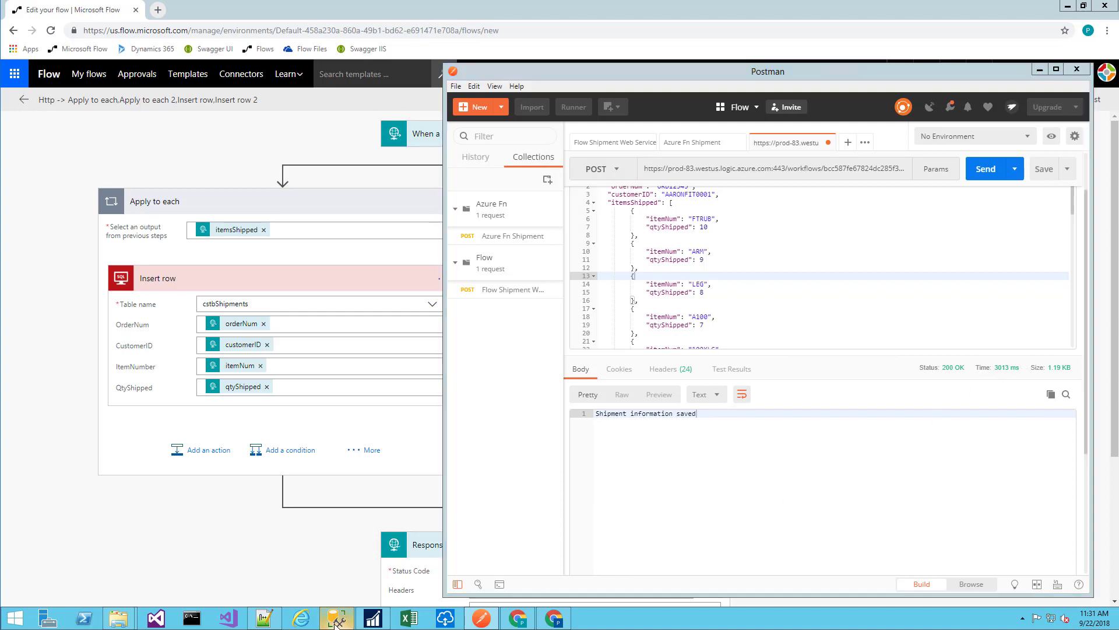
{"action": "key", "text": "F5"}
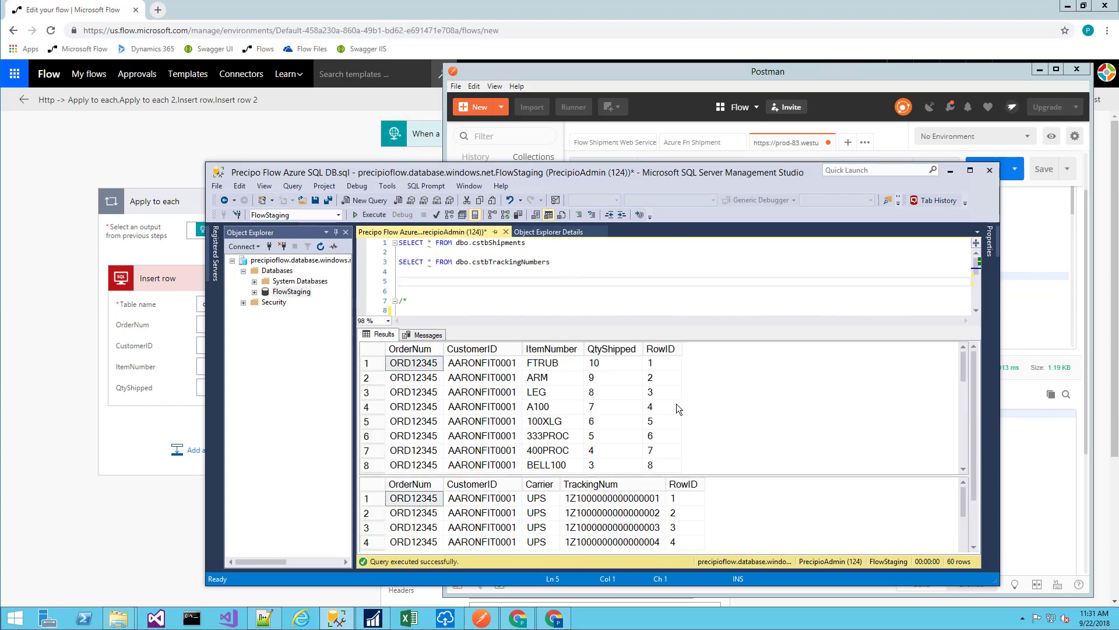
{"action": "left_click", "coordinate": [706, 446]}
{"action": "left_click", "coordinate": [740, 516]}
{"action": "left_click", "coordinate": [730, 383]}
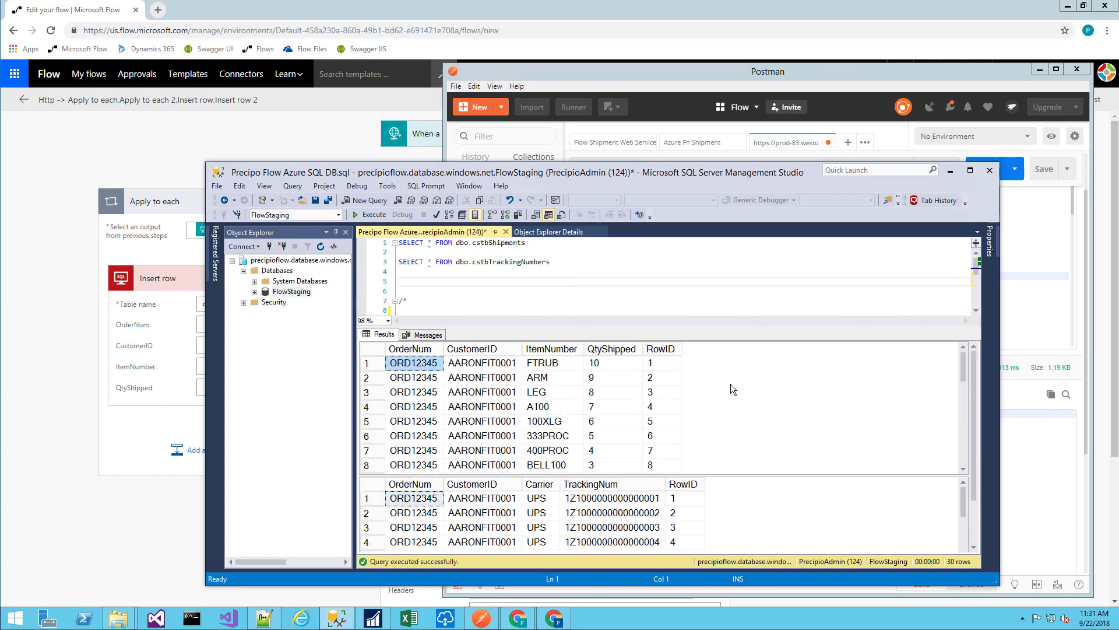
{"action": "left_click", "coordinate": [951, 171]}
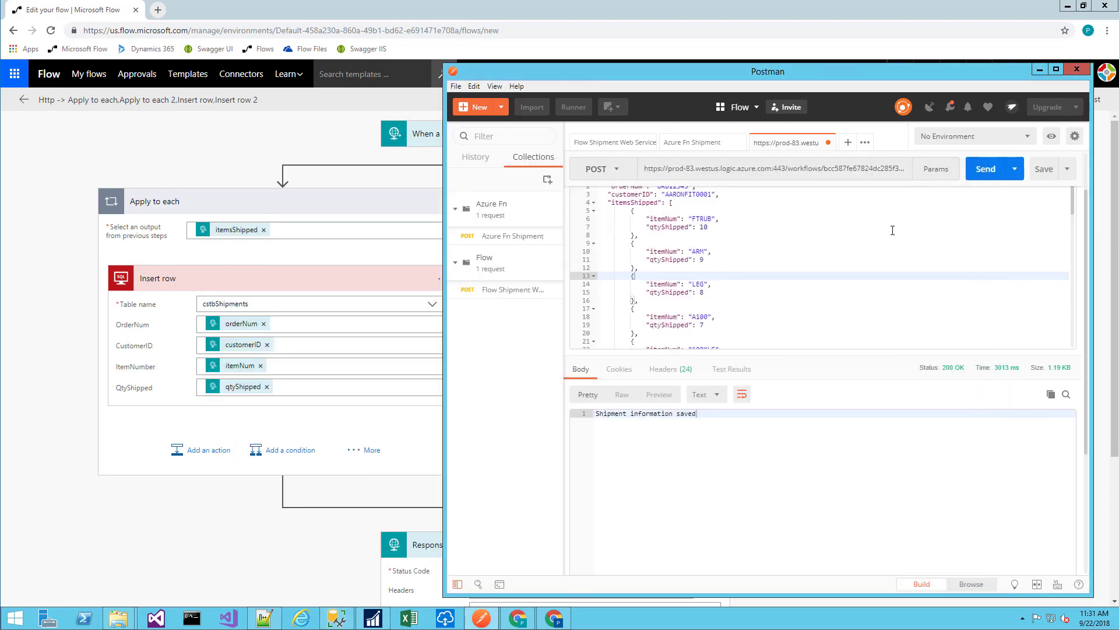
{"action": "left_click", "coordinate": [265, 144]}
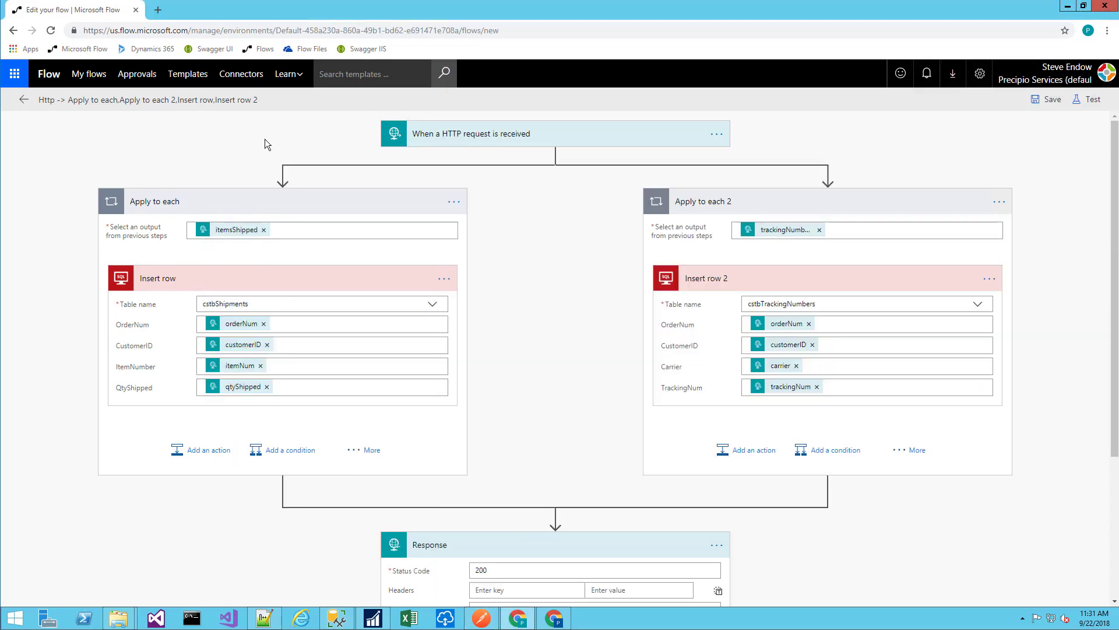